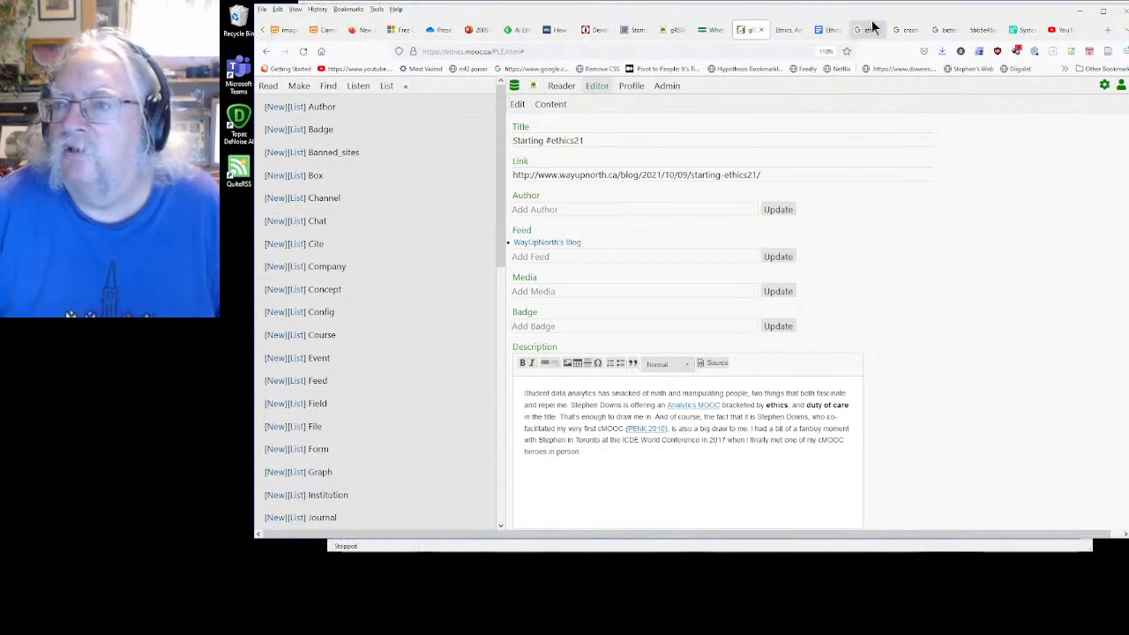
Open the Ethics, Analytics and the Duty of Care course outline and look through its modules
left_click(792, 31)
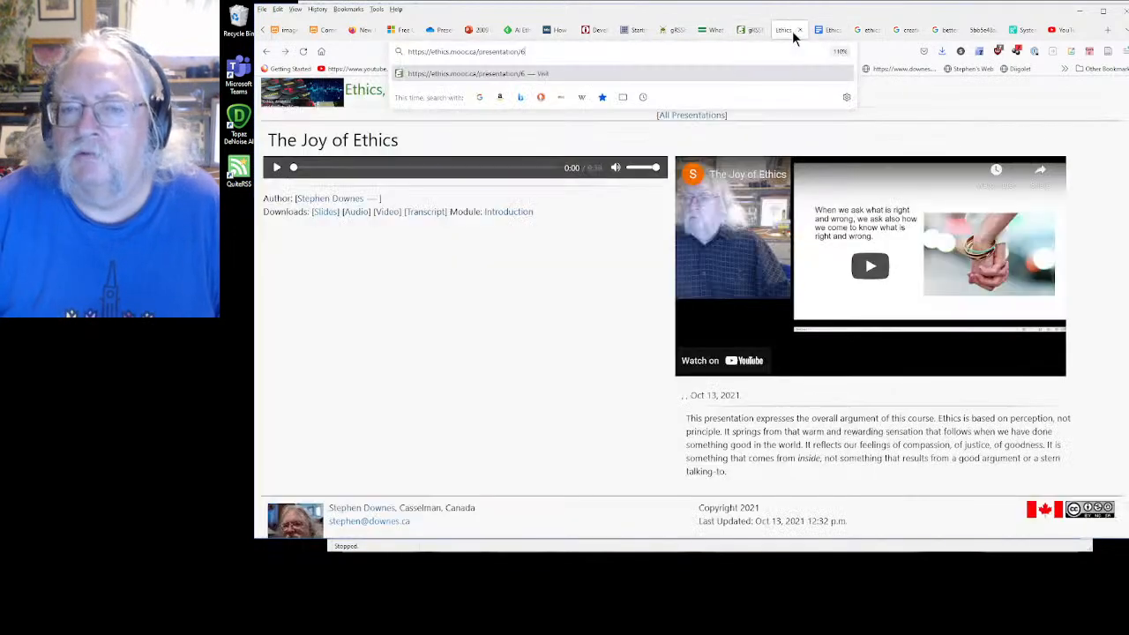
left_click(367, 100)
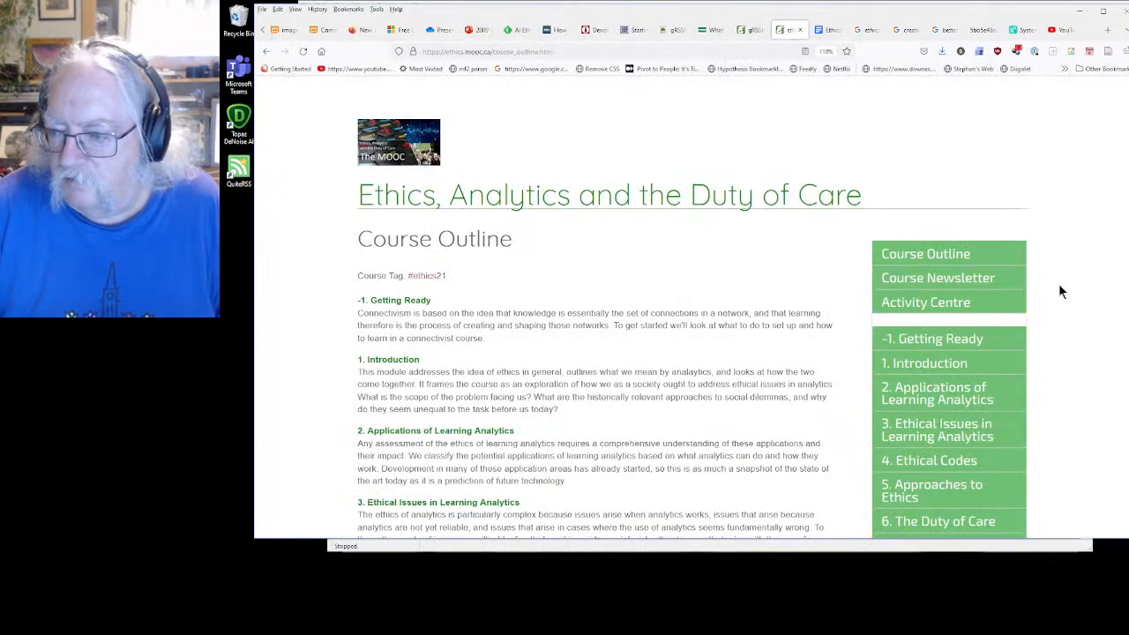
scroll(1089, 287, "down", 3)
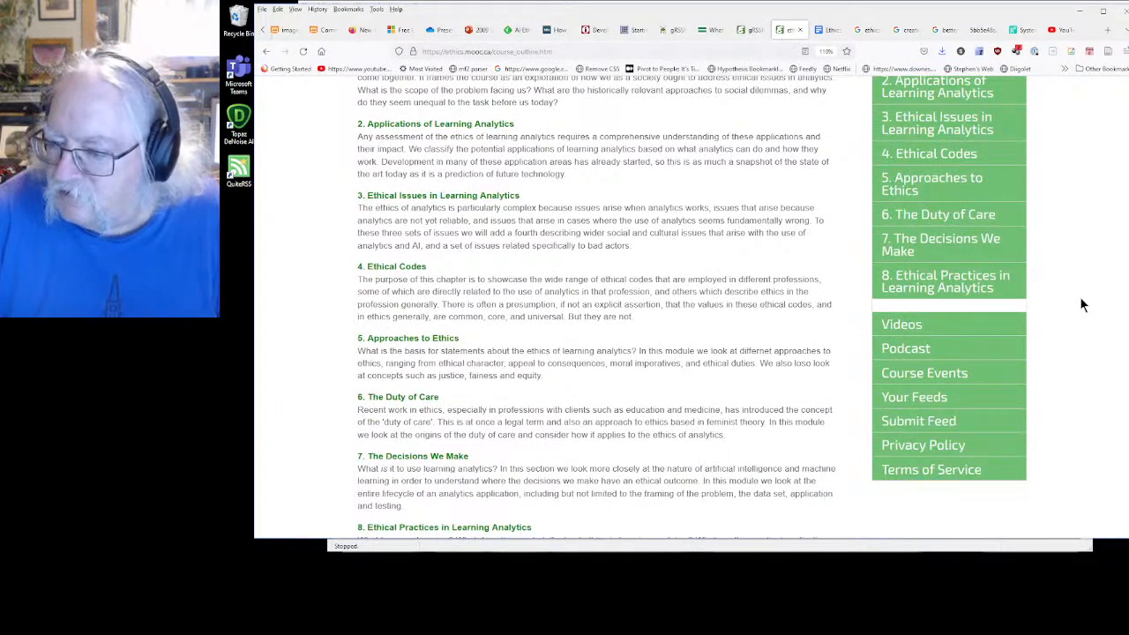
scroll(1083, 305, "up", 3)
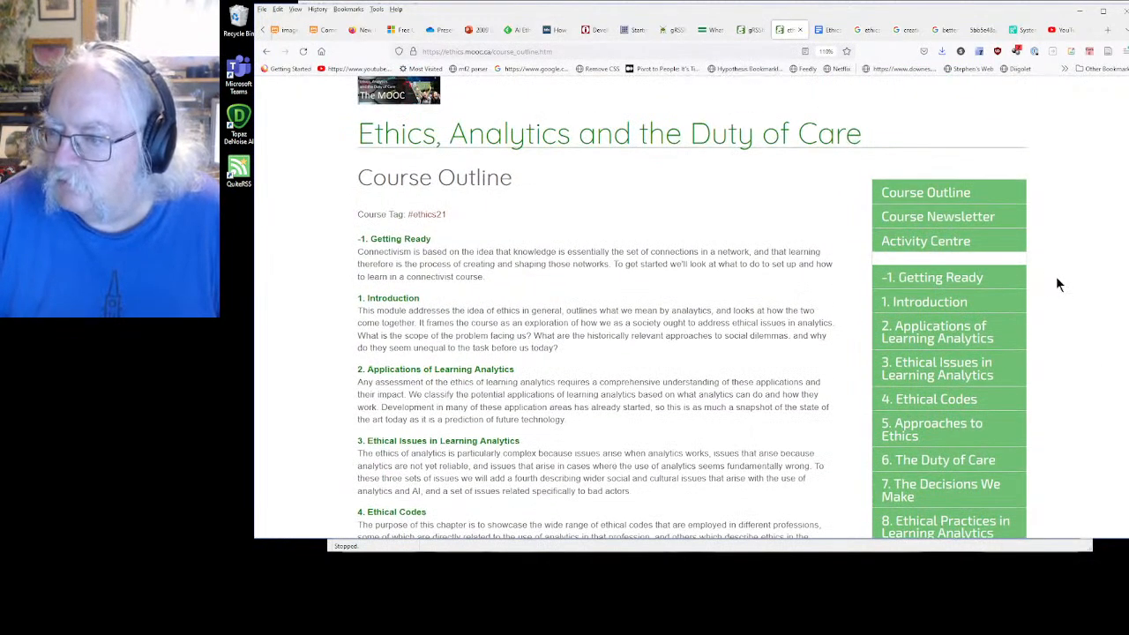
scroll(1059, 284, "down", 3)
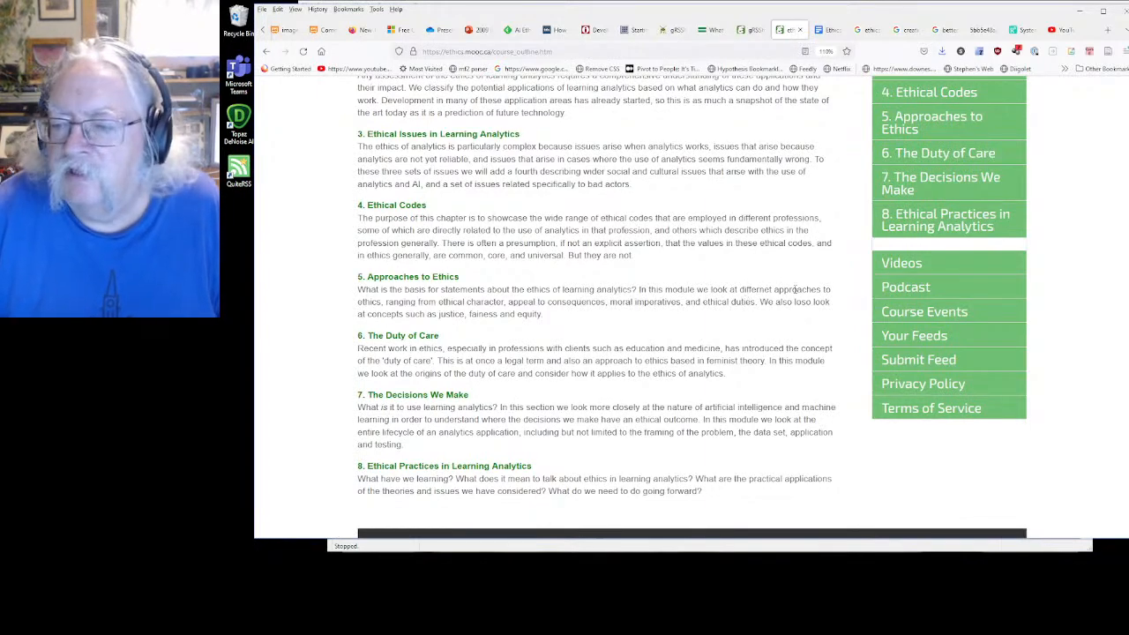
scroll(670, 194, "up", 5)
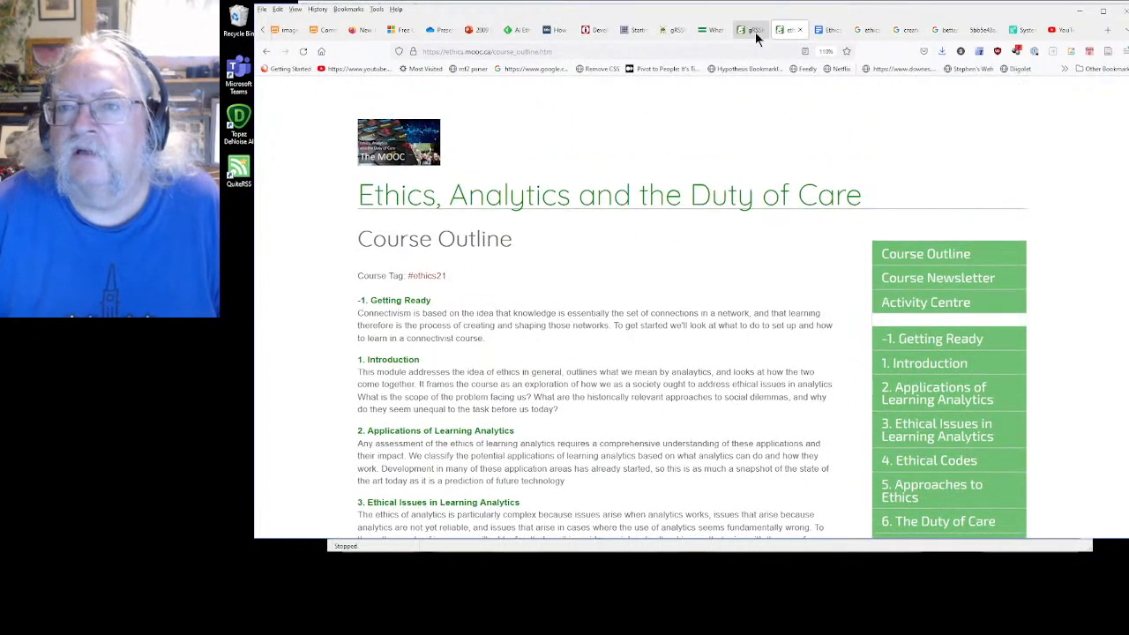
Return to the editor, open the event "Module 1 - Introduction - Overview of the Course" and inspect its begin date and time
left_click(755, 30)
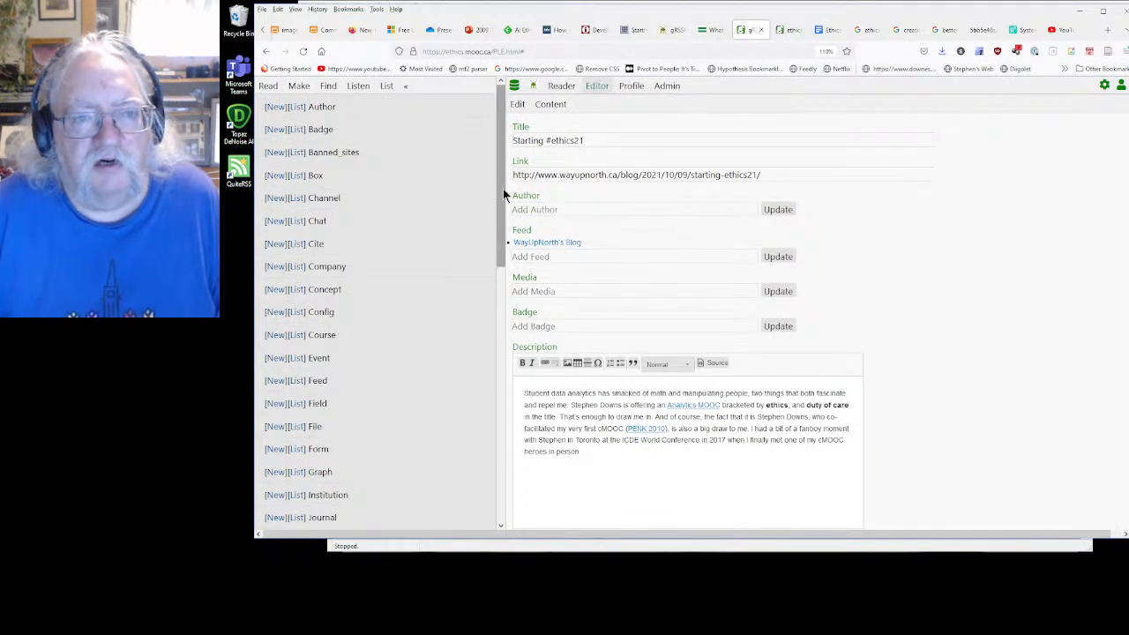
left_click(298, 365)
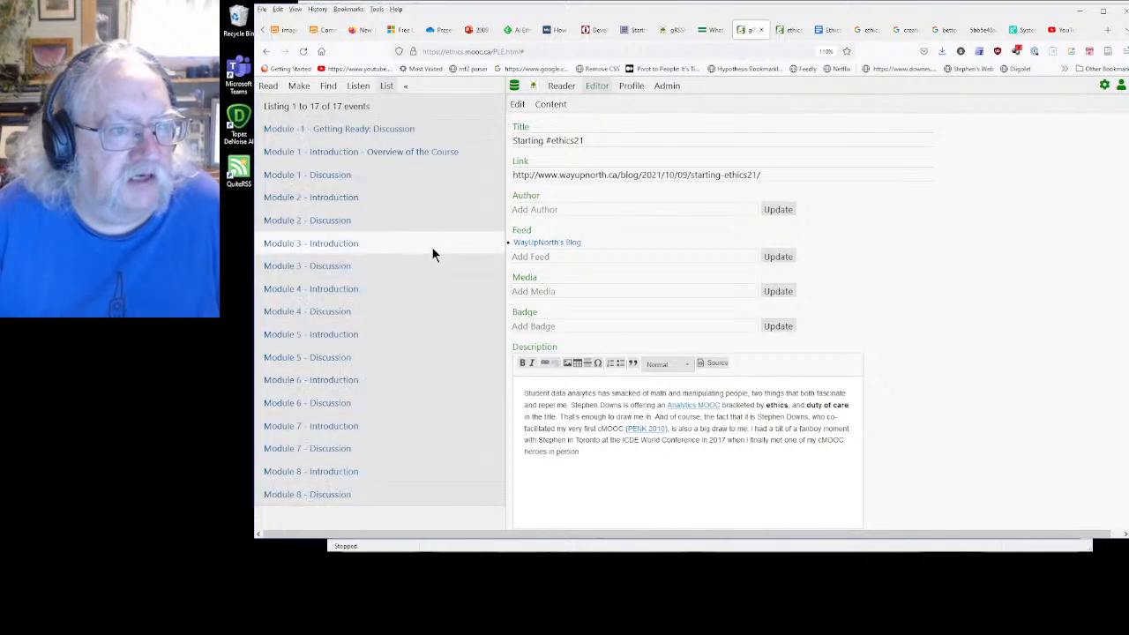
left_click(333, 159)
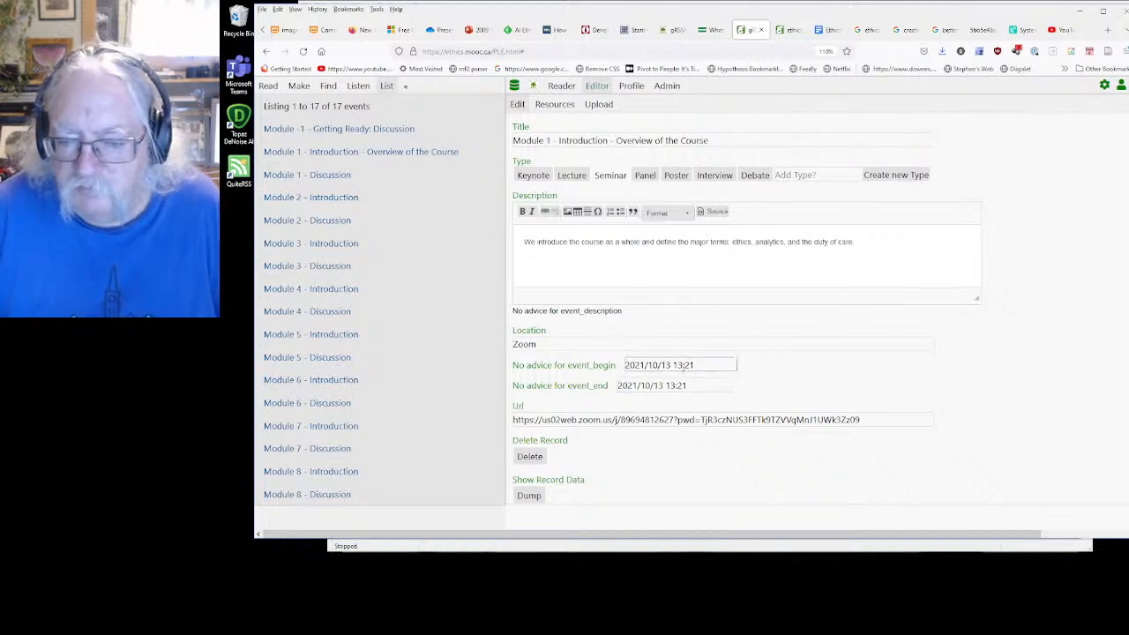
left_click(687, 365)
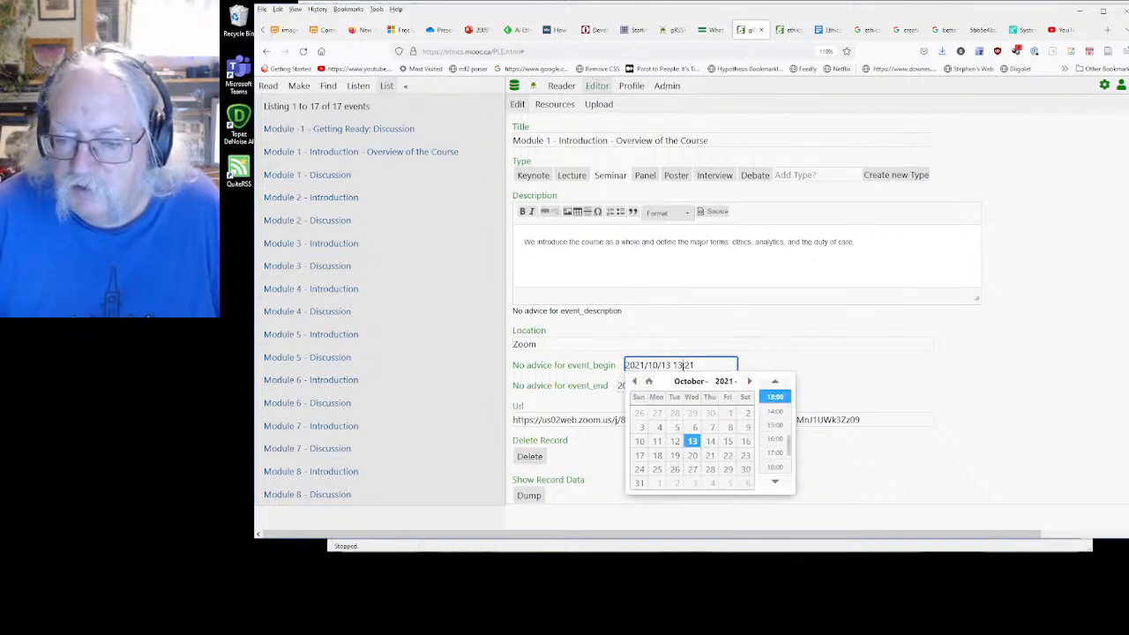
left_click(1040, 415)
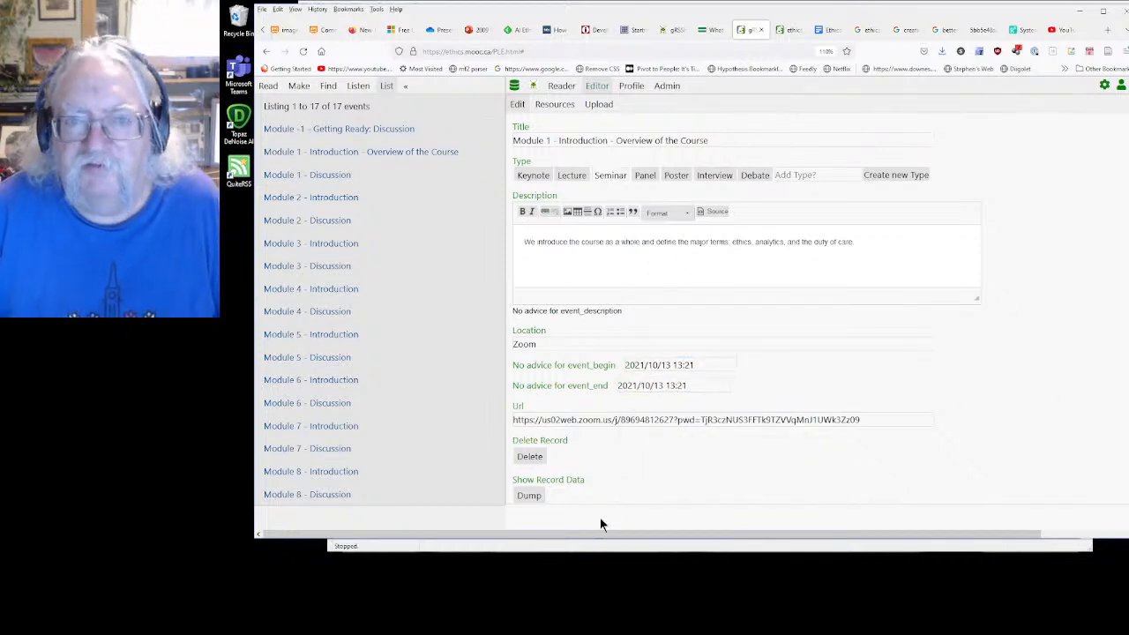
Examine which resources can be linked to the Module 1 overview event, comparing them with its main details
left_click(553, 105)
left_click(577, 186)
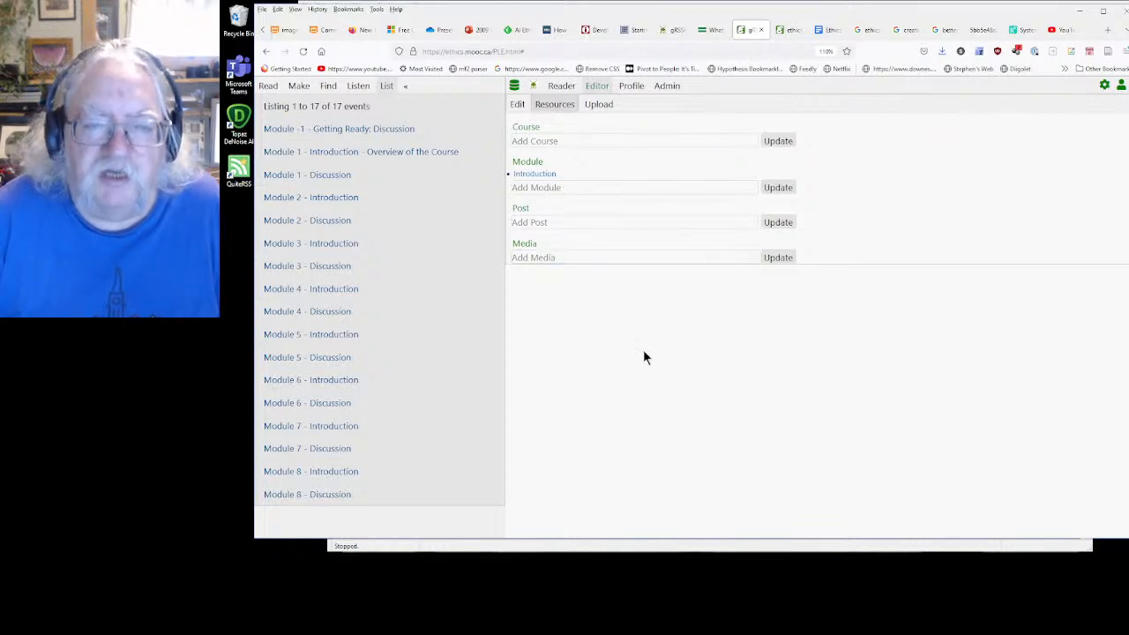
left_click(518, 105)
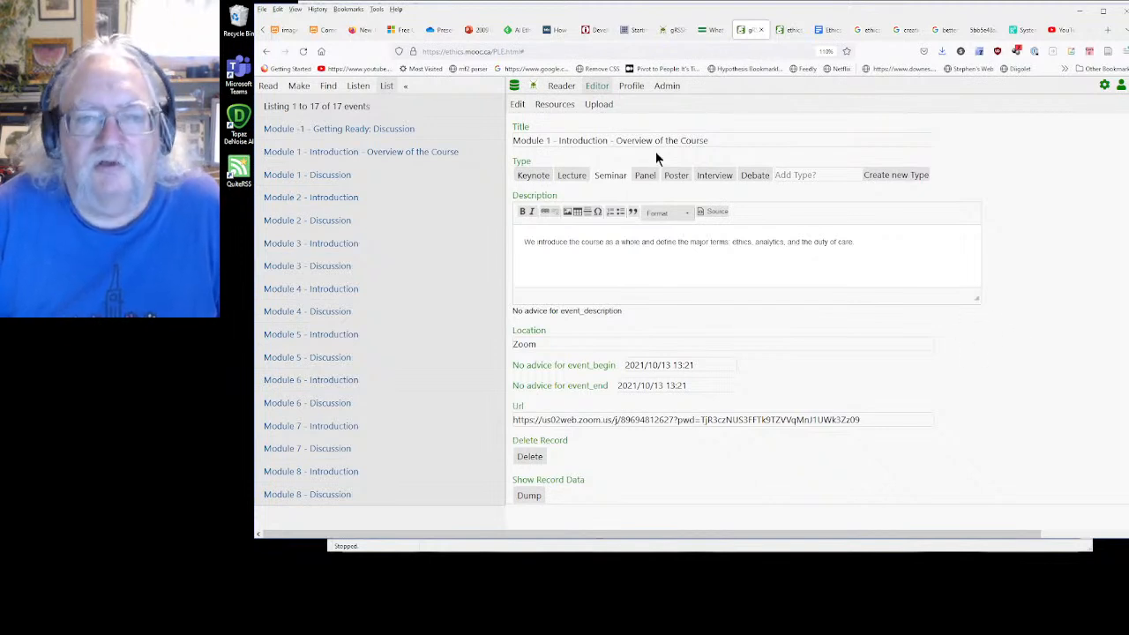
left_click(556, 104)
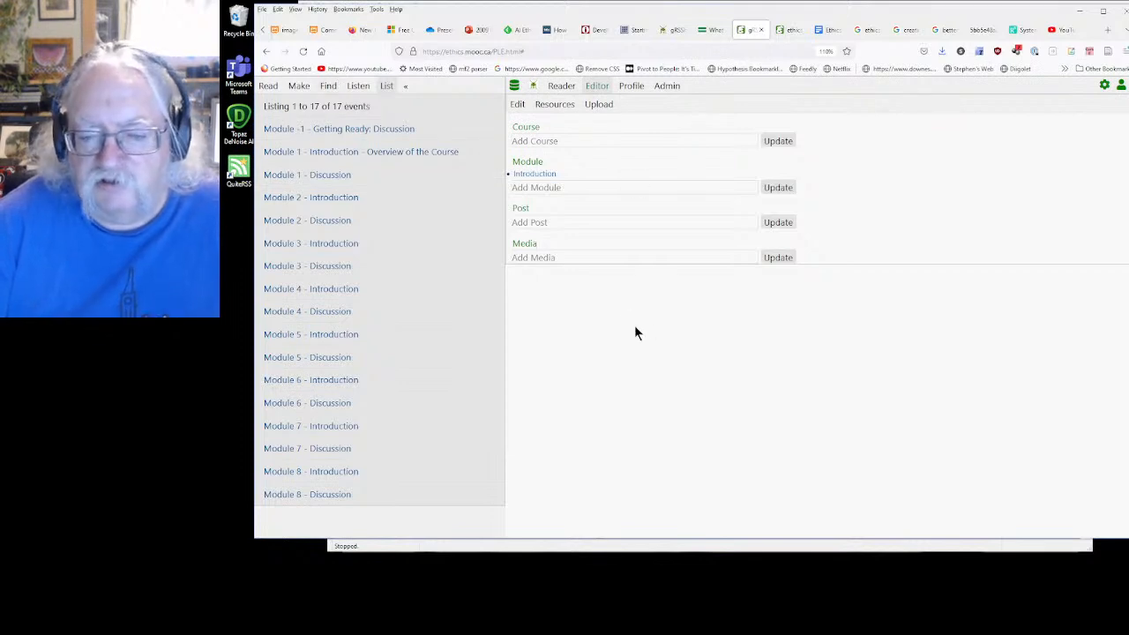
List the forms and open the event form's data definition
left_click(300, 89)
scroll(344, 297, "down", 3)
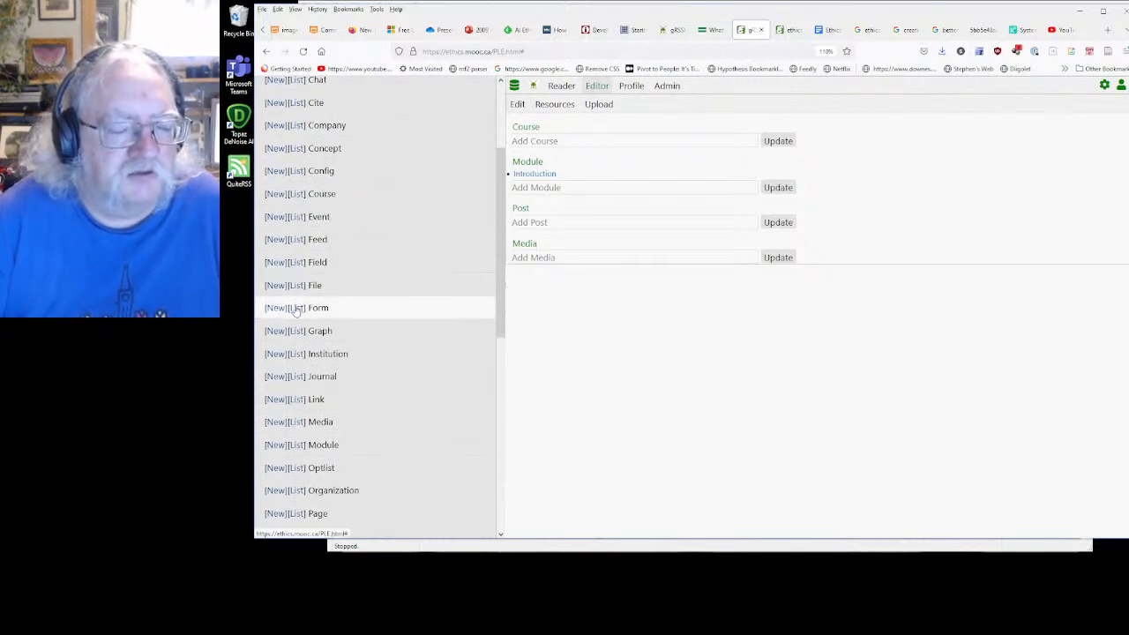
left_click(300, 307)
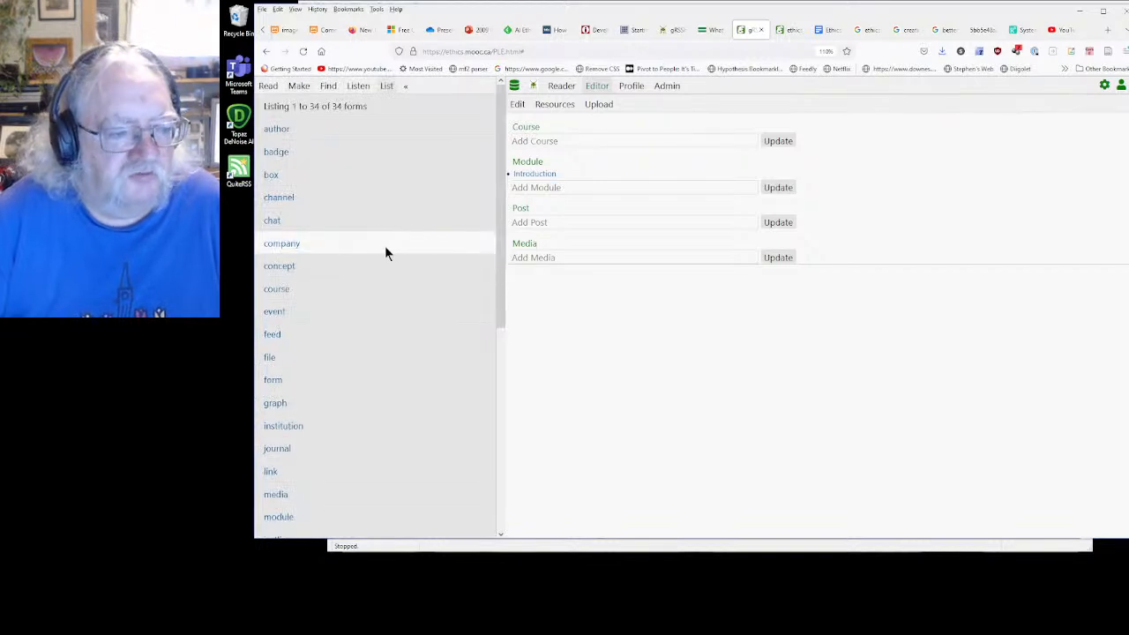
left_click(274, 312)
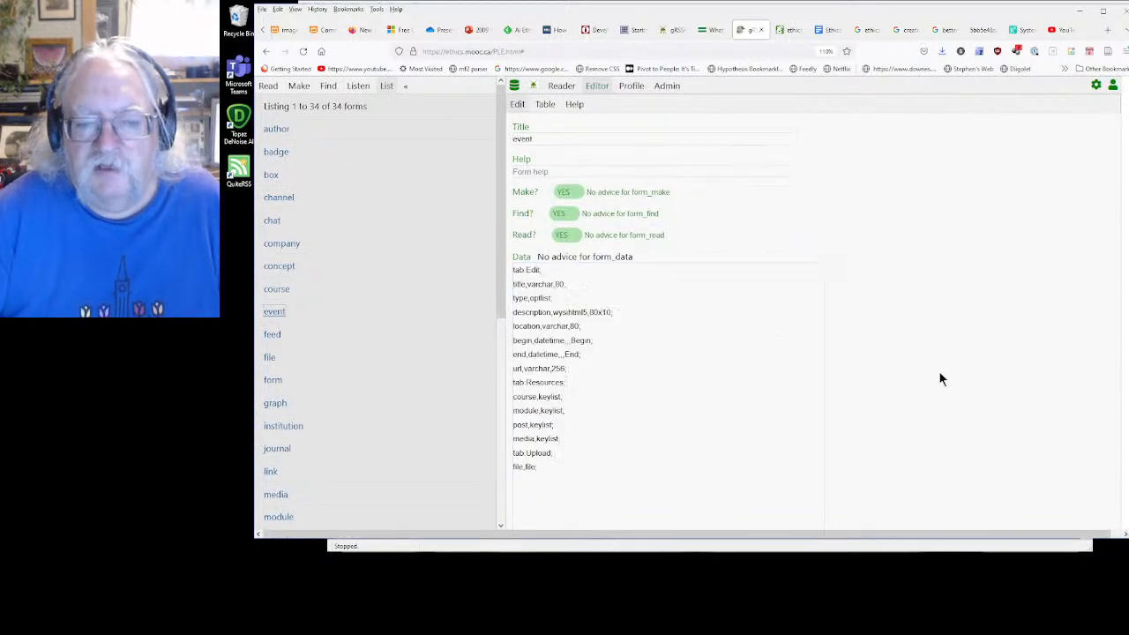
scroll(931, 377, "down", 3)
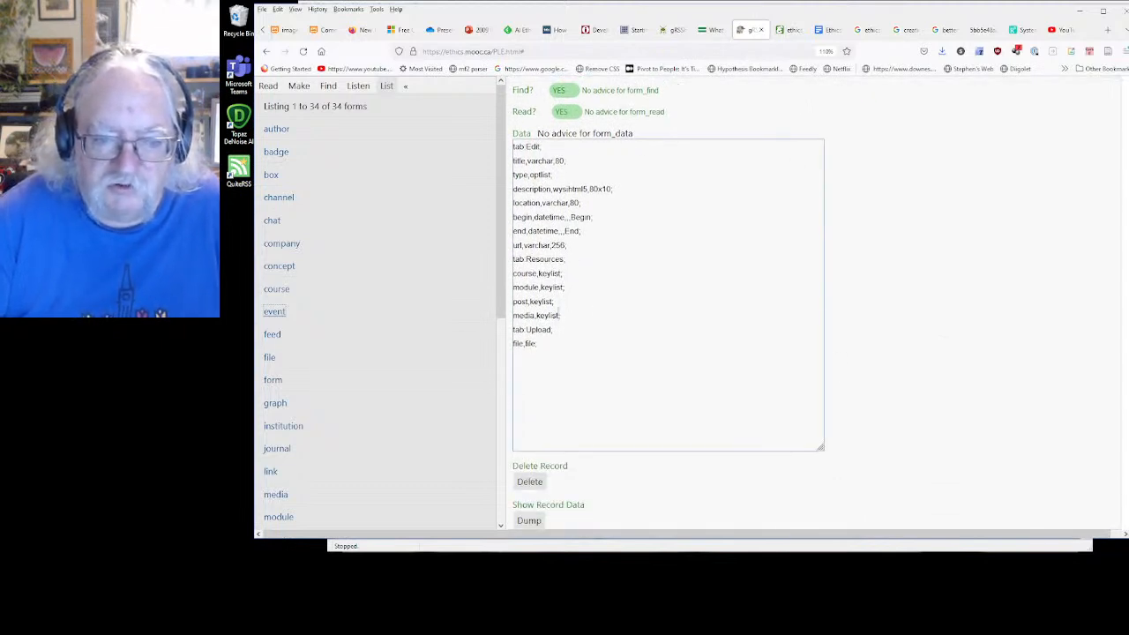
Replace media with presentation in the keylist line of the event form's Resources section and save the change
left_click_drag(564, 316, 519, 314)
left_click(534, 314)
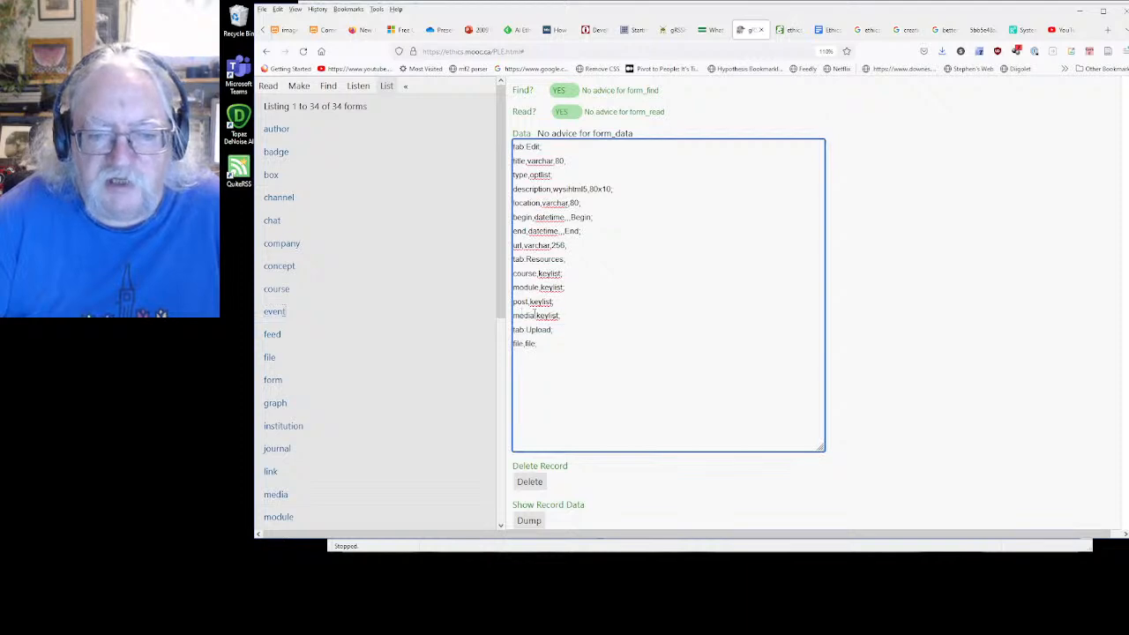
double_click(529, 315)
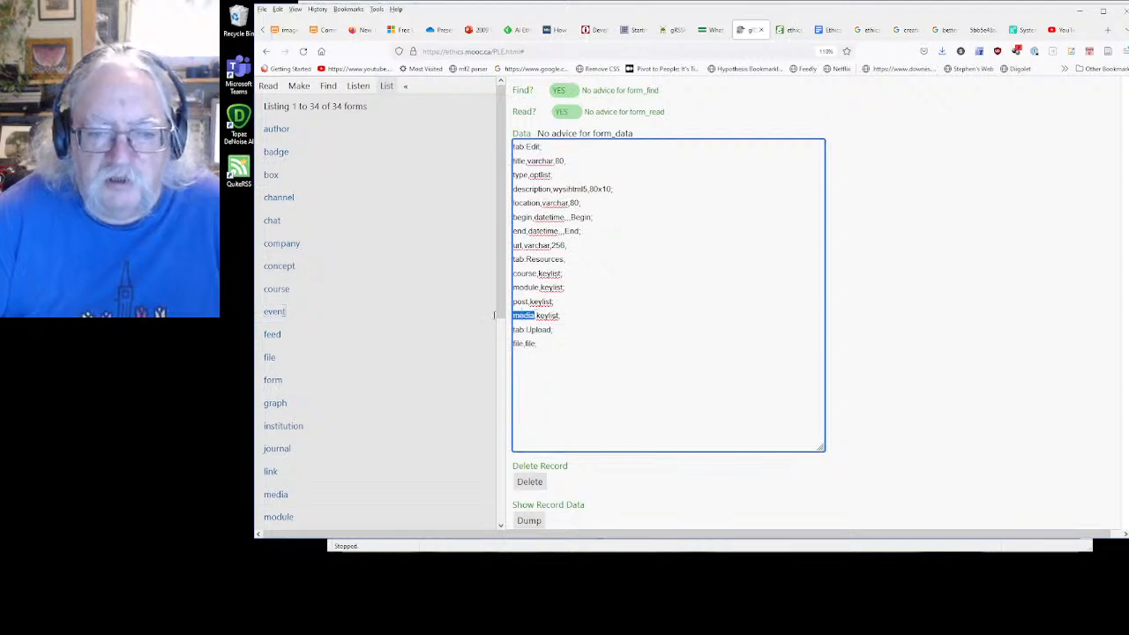
type("presentaty")
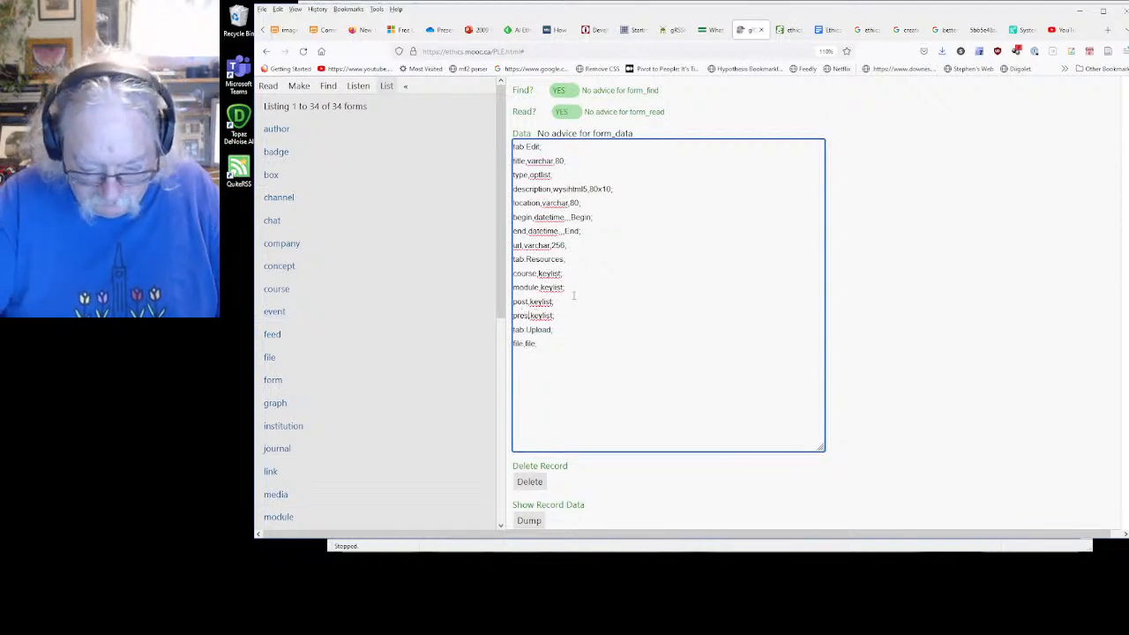
type("on")
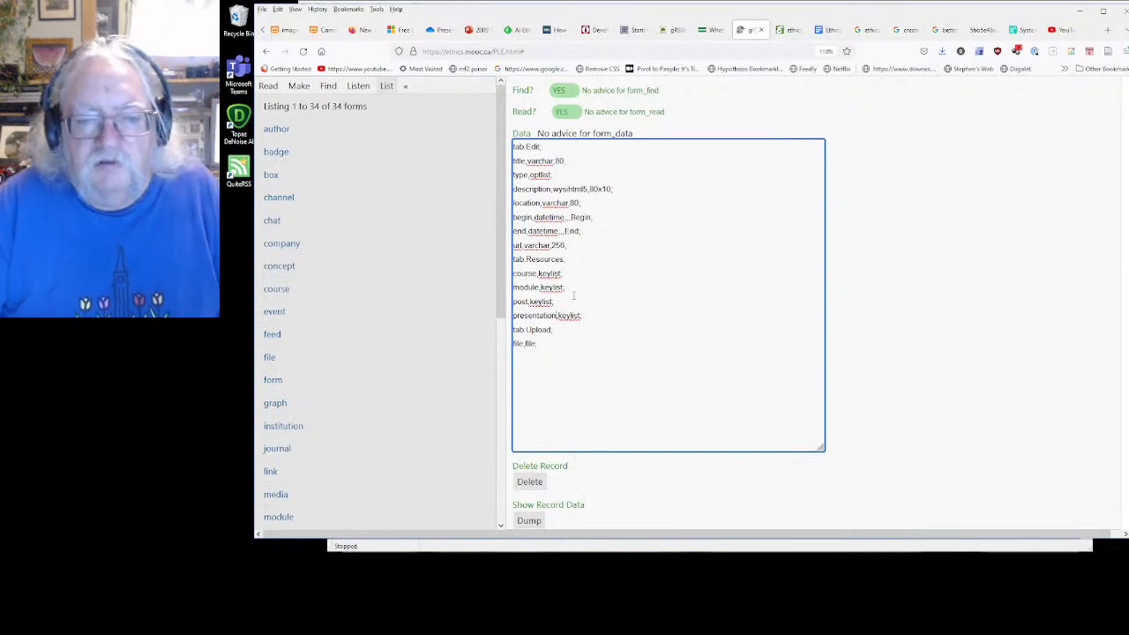
left_click(863, 339)
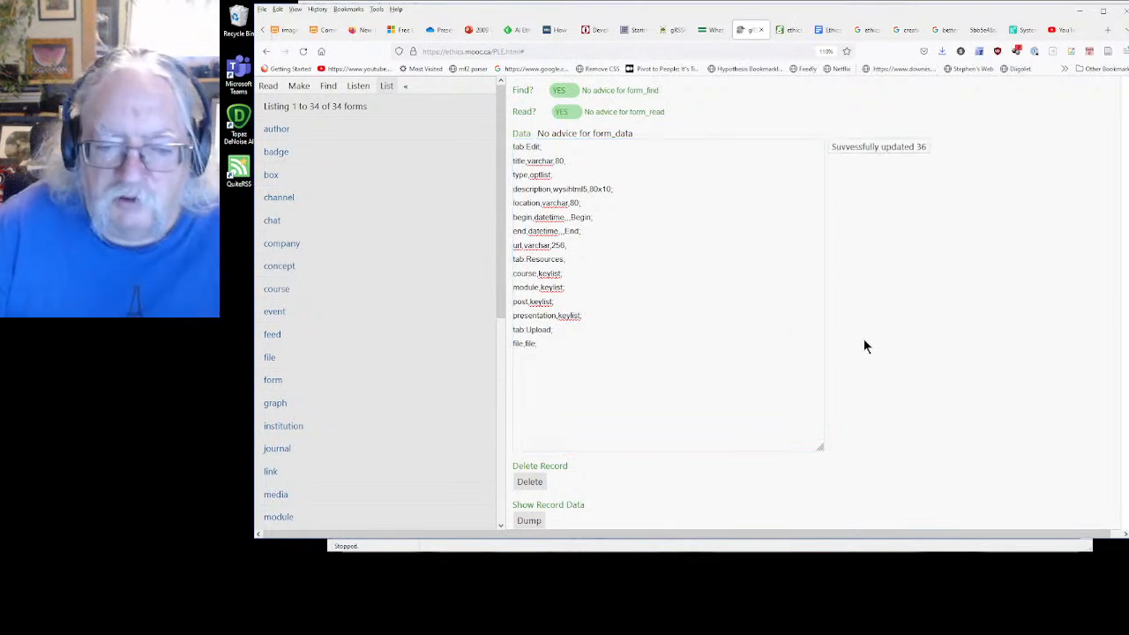
left_click(557, 323)
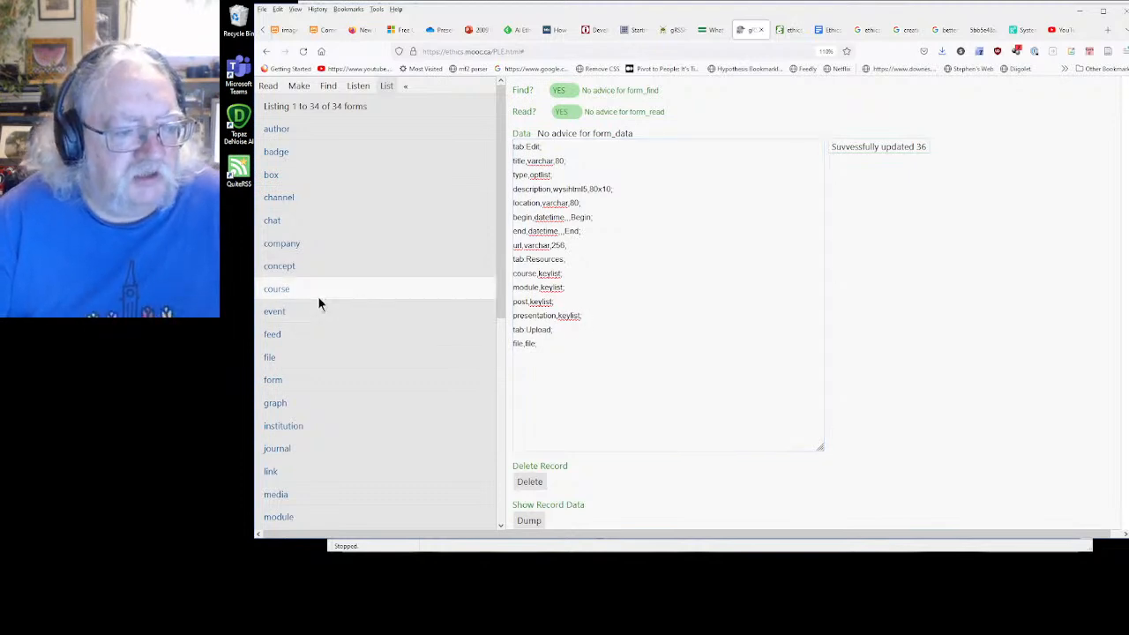
Open the presentation form and examine the field definitions in its data
scroll(289, 311, "down", 3)
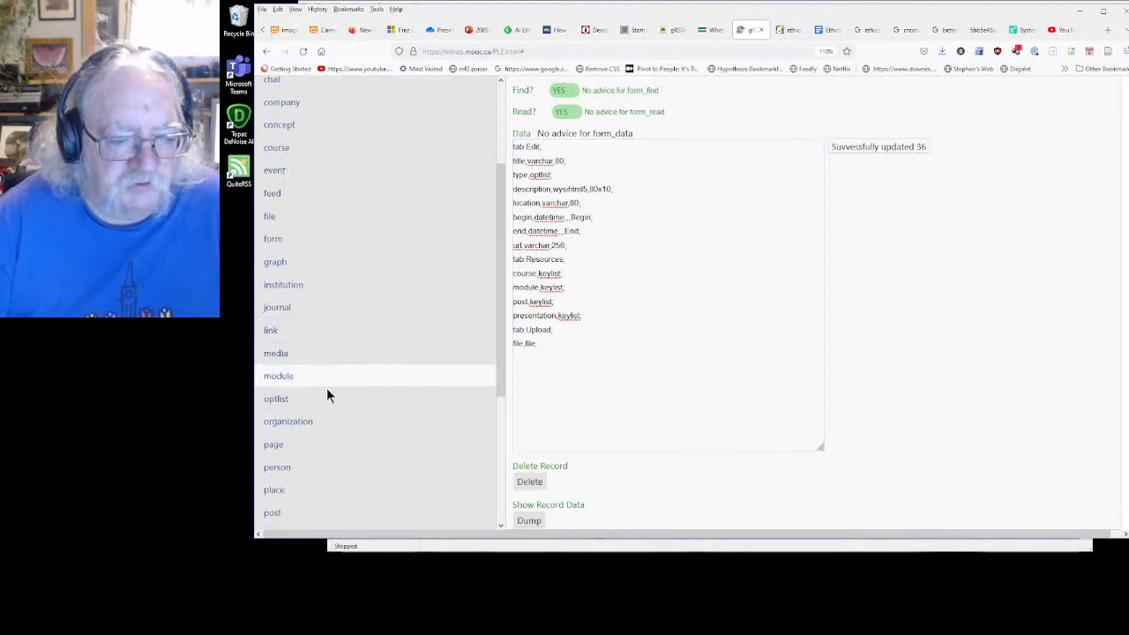
scroll(331, 394, "down", 3)
left_click(294, 394)
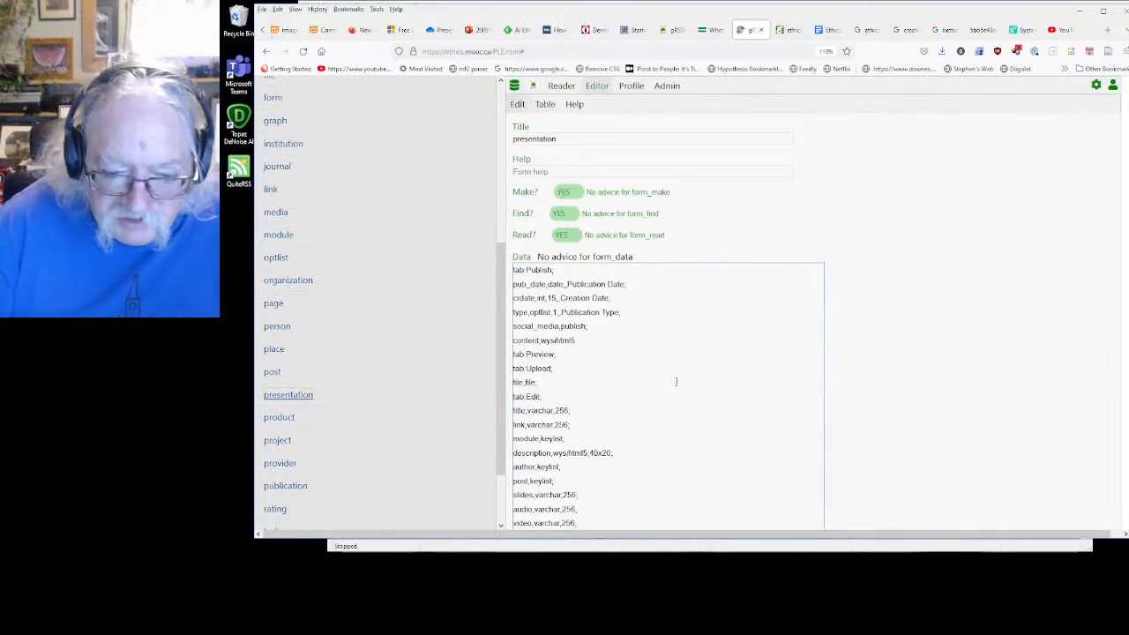
scroll(676, 381, "down", 2)
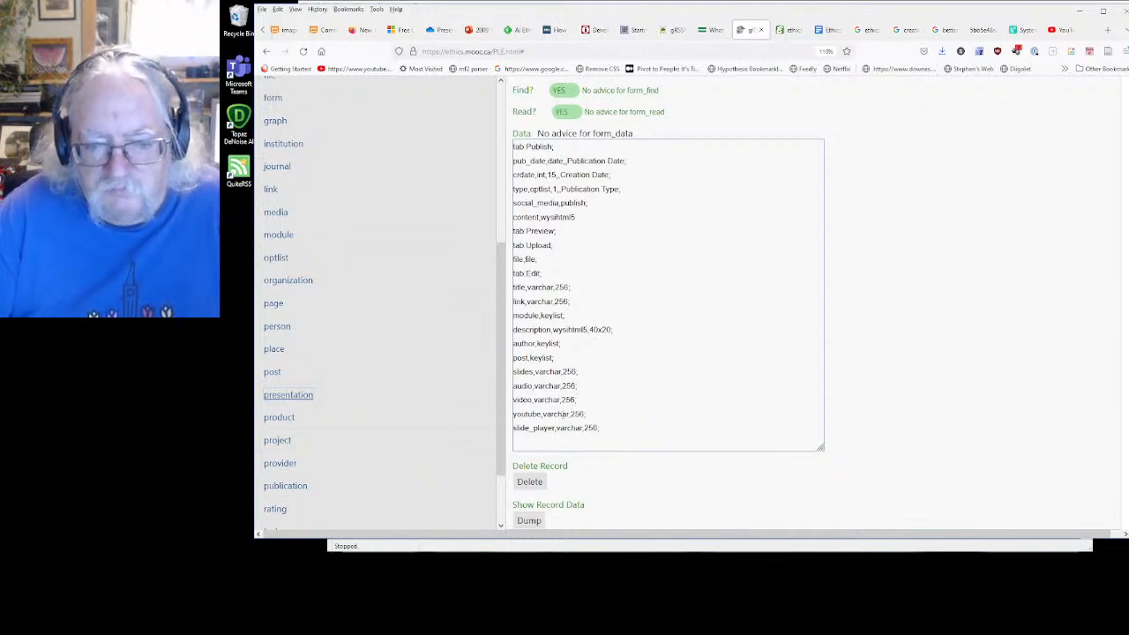
scroll(561, 365, "up", 2)
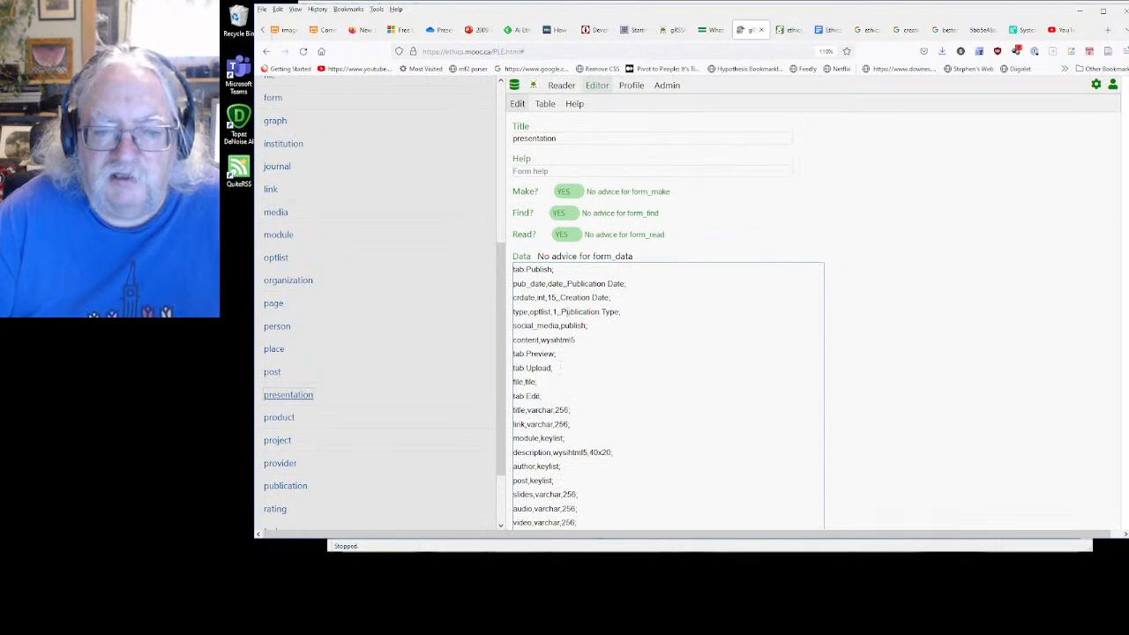
scroll(570, 314, "down", 2)
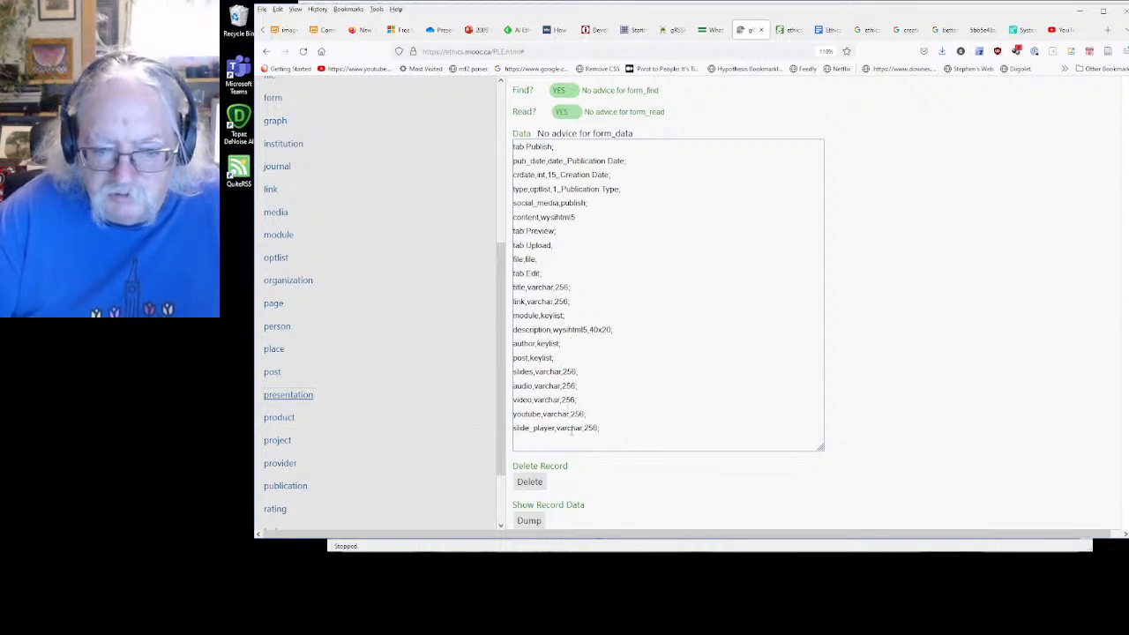
scroll(572, 339, "up", 2)
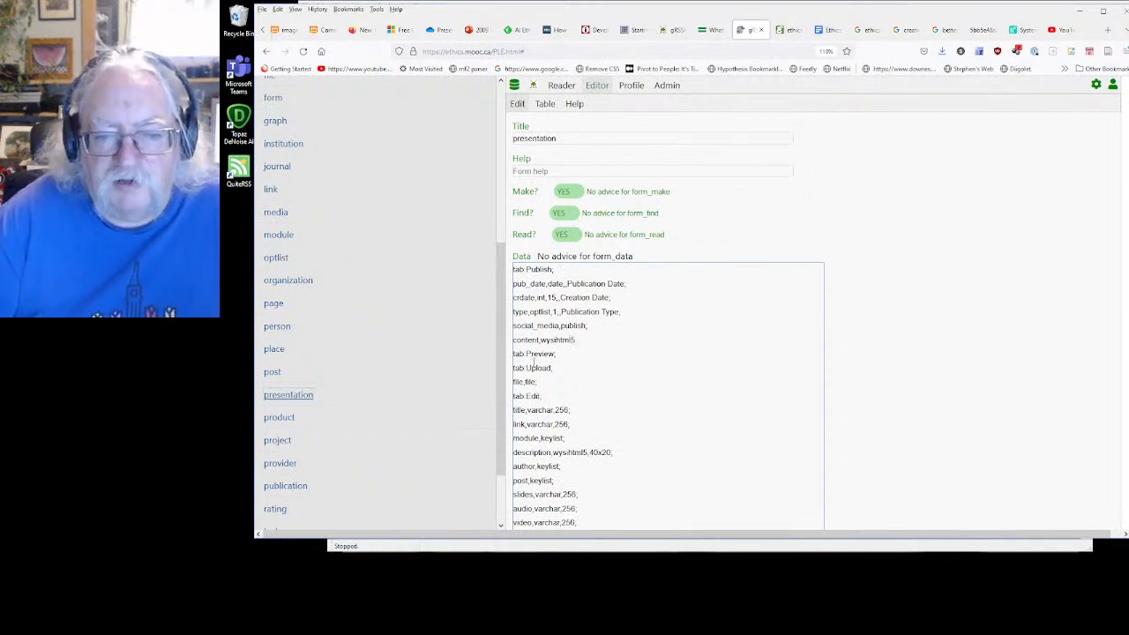
scroll(591, 365, "down", 1)
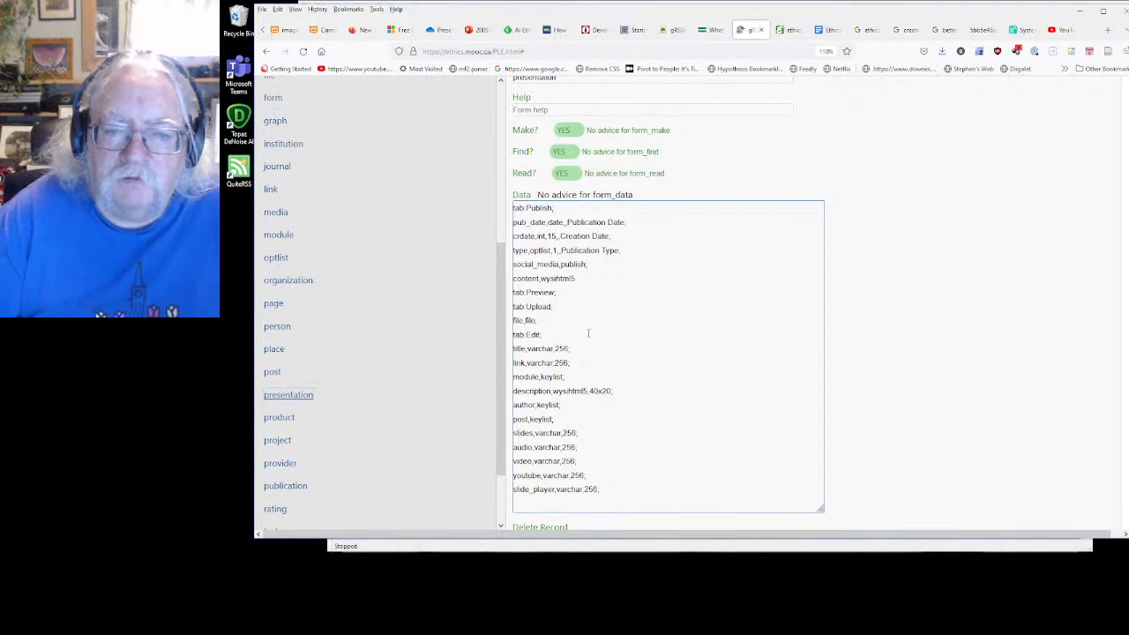
Copy the post keylist line below social_media in the presentation form's data, change it to event,keylist; and save
left_click_drag(563, 420, 512, 420)
key("ctrl+c")
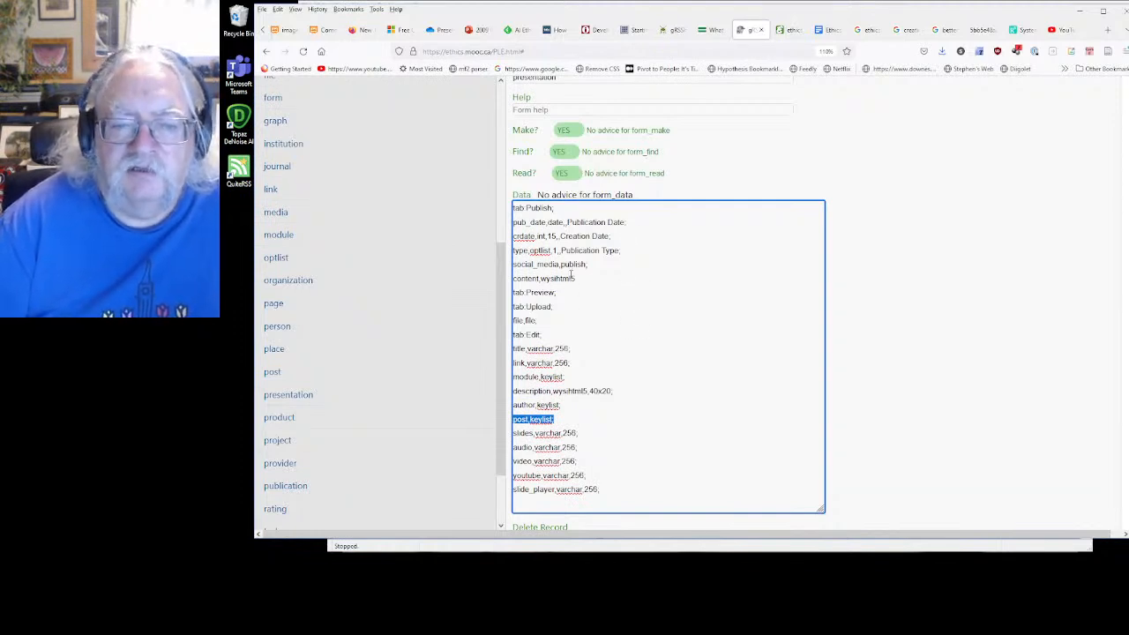
left_click(594, 264)
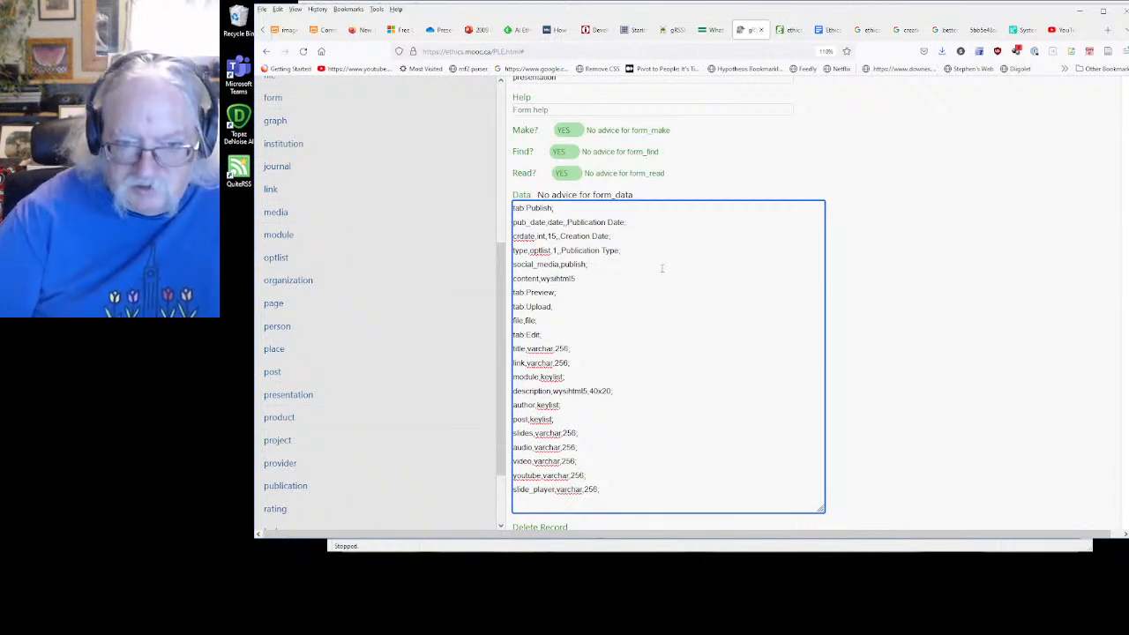
key("Return")
key("ctrl+v")
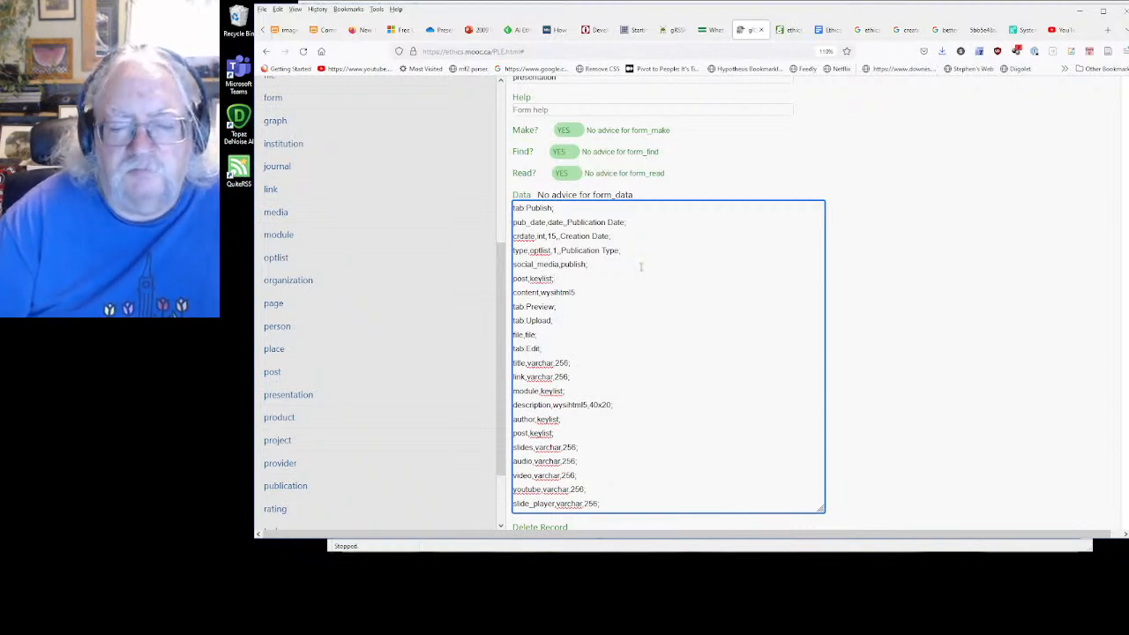
double_click(528, 278)
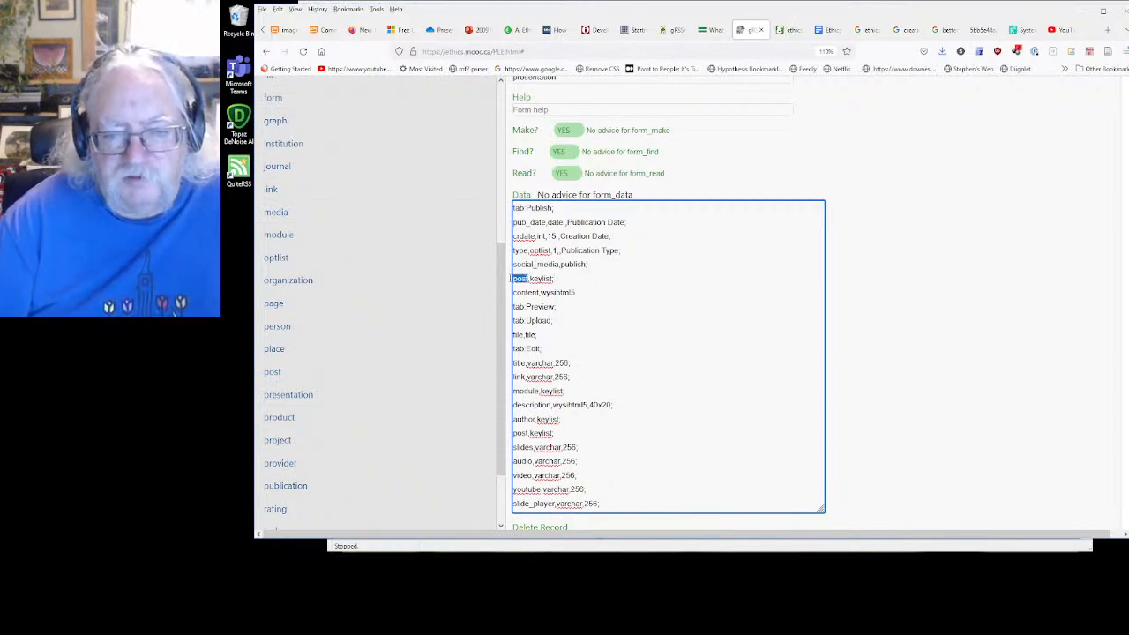
type("event")
left_click(908, 360)
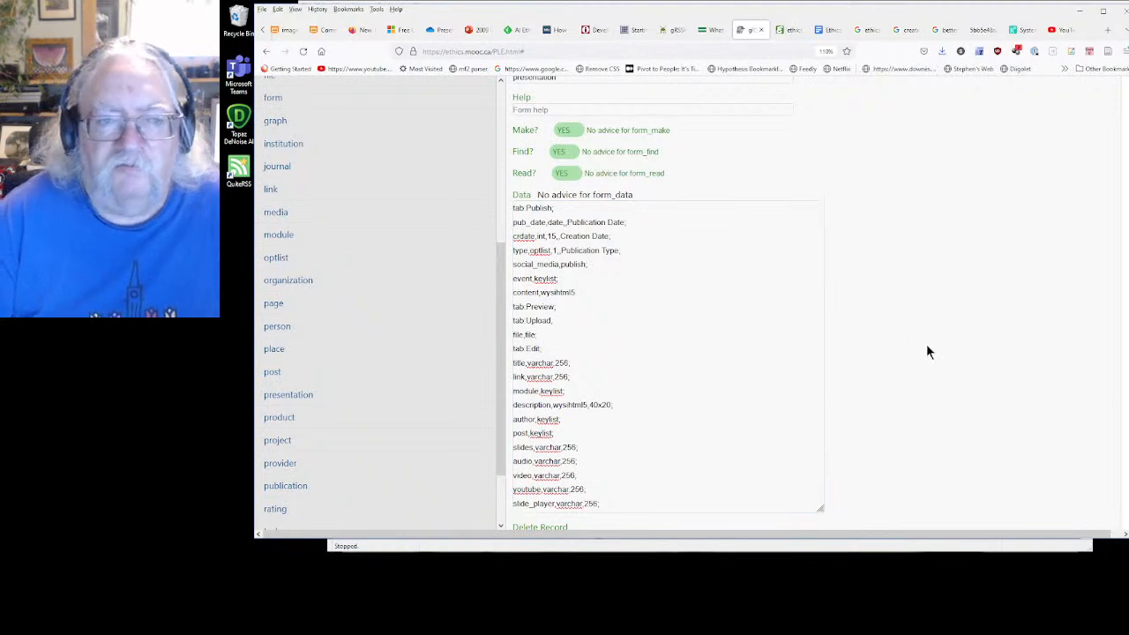
Reload the editor page so the updated form definitions are used
scroll(376, 254, "up", 5)
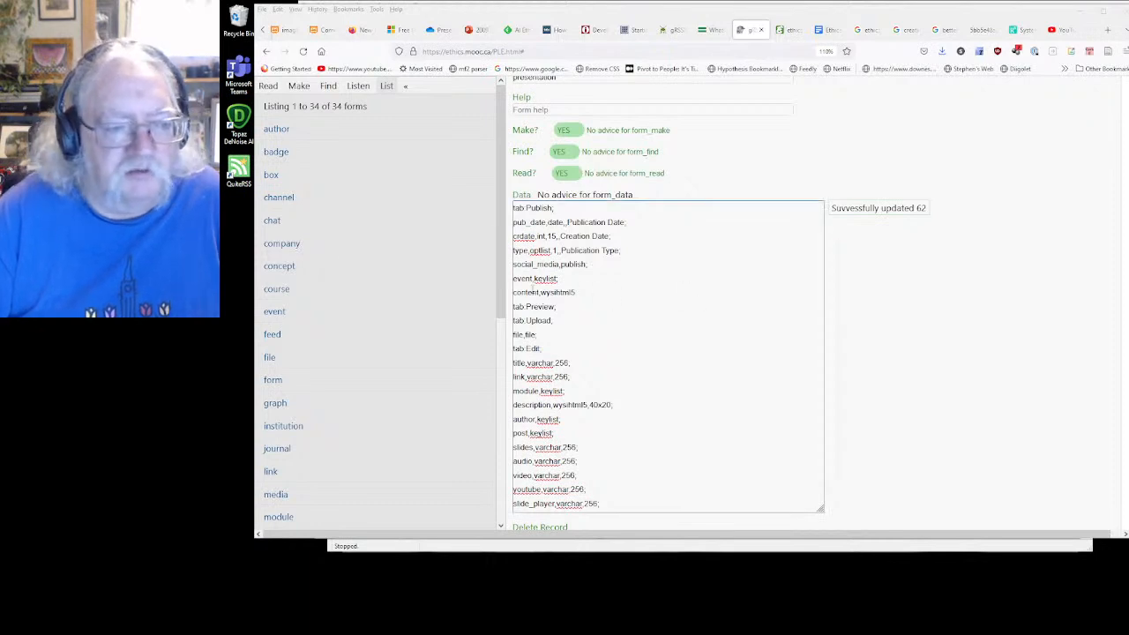
left_click(294, 89)
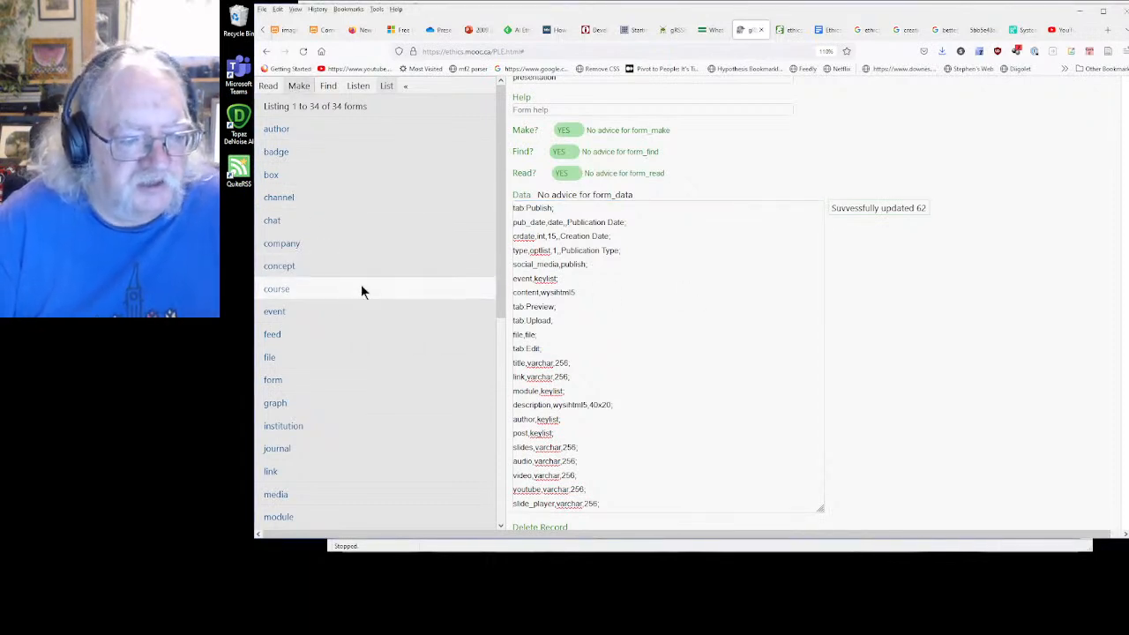
right_click(922, 382)
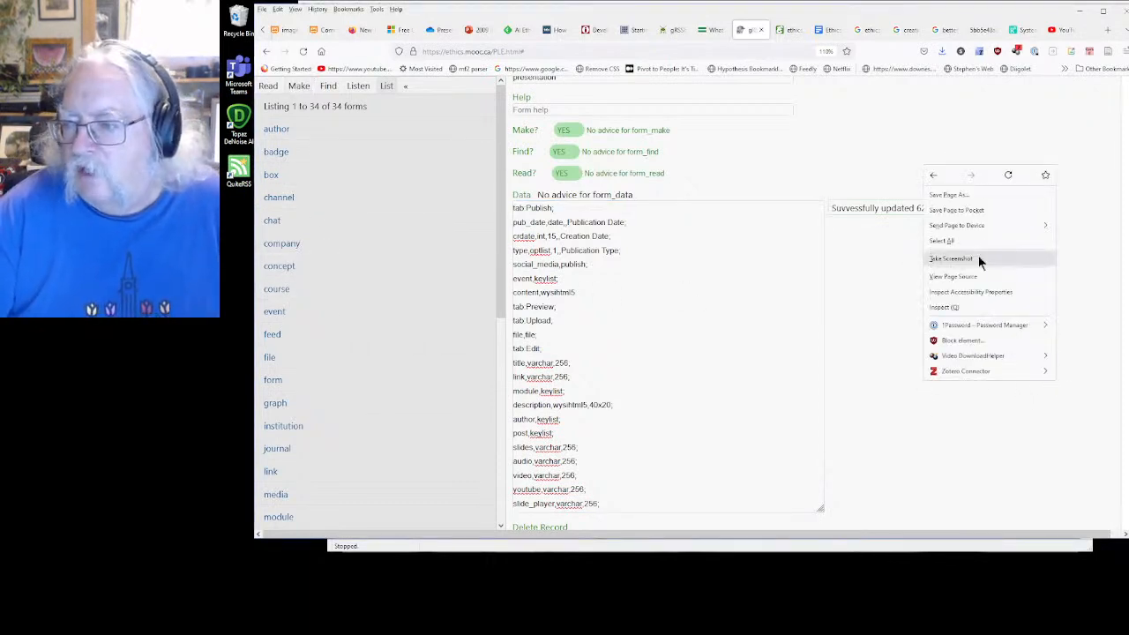
left_click(1008, 176)
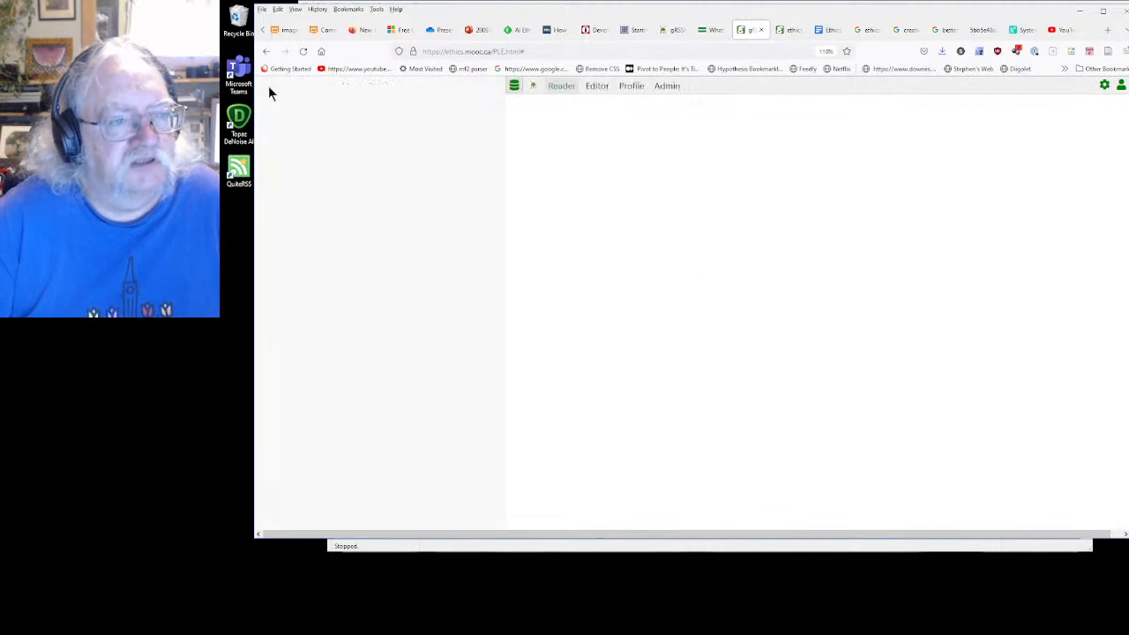
List the presentations, open Module 1 Introduction - The Search for the Social Algorithm for editing, and look over its fields
left_click(268, 87)
left_click(299, 88)
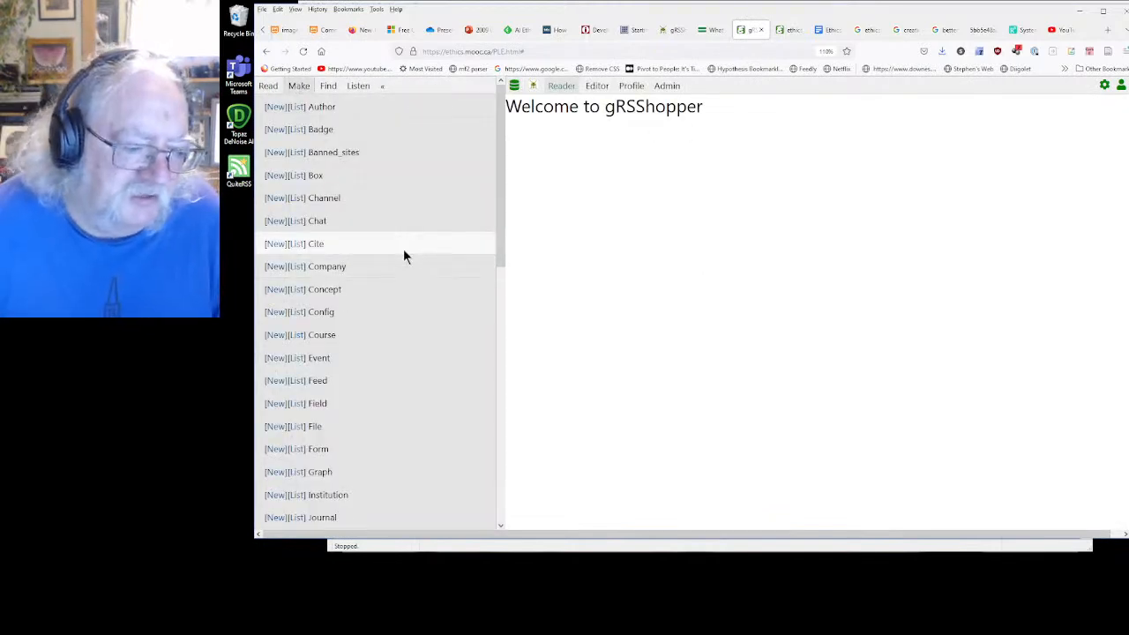
scroll(404, 249, "down", 3)
scroll(373, 391, "down", 4)
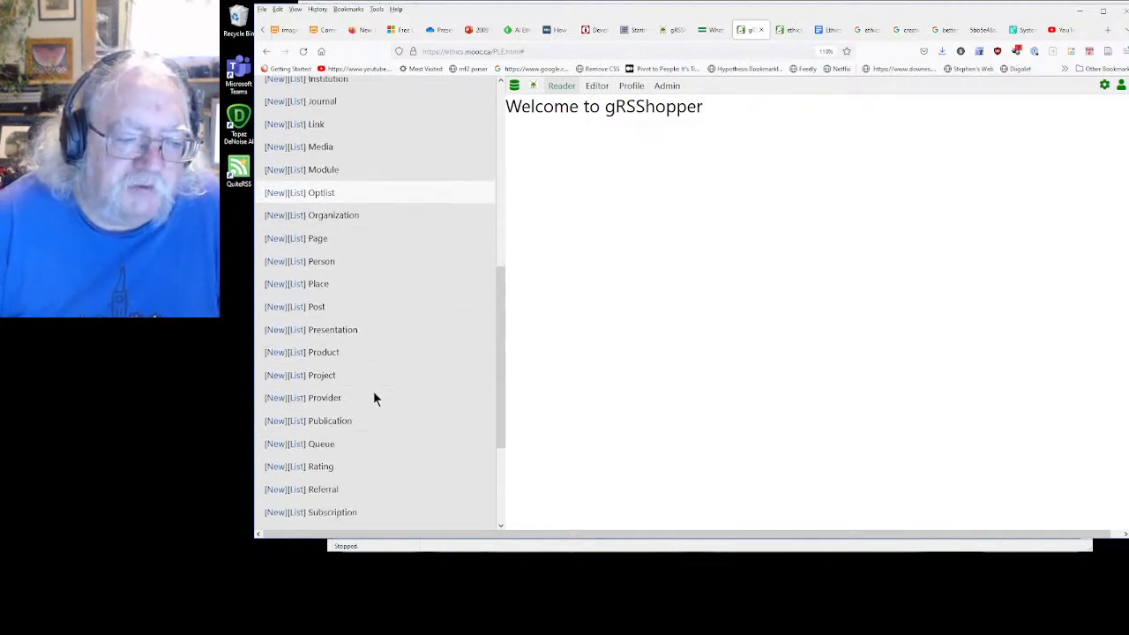
left_click(303, 324)
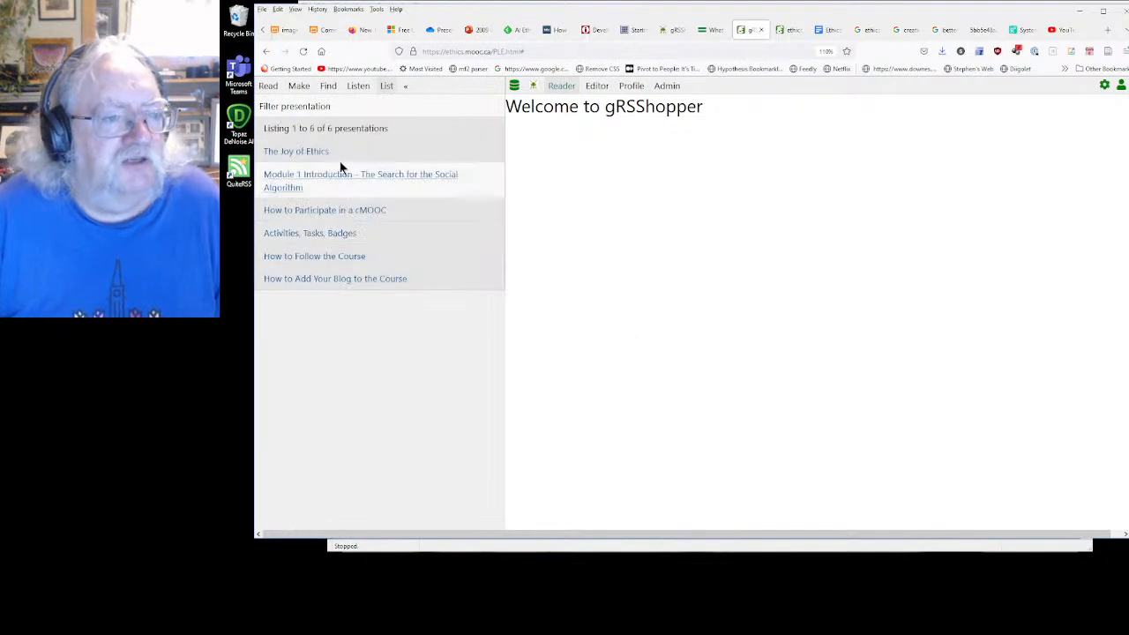
left_click(319, 176)
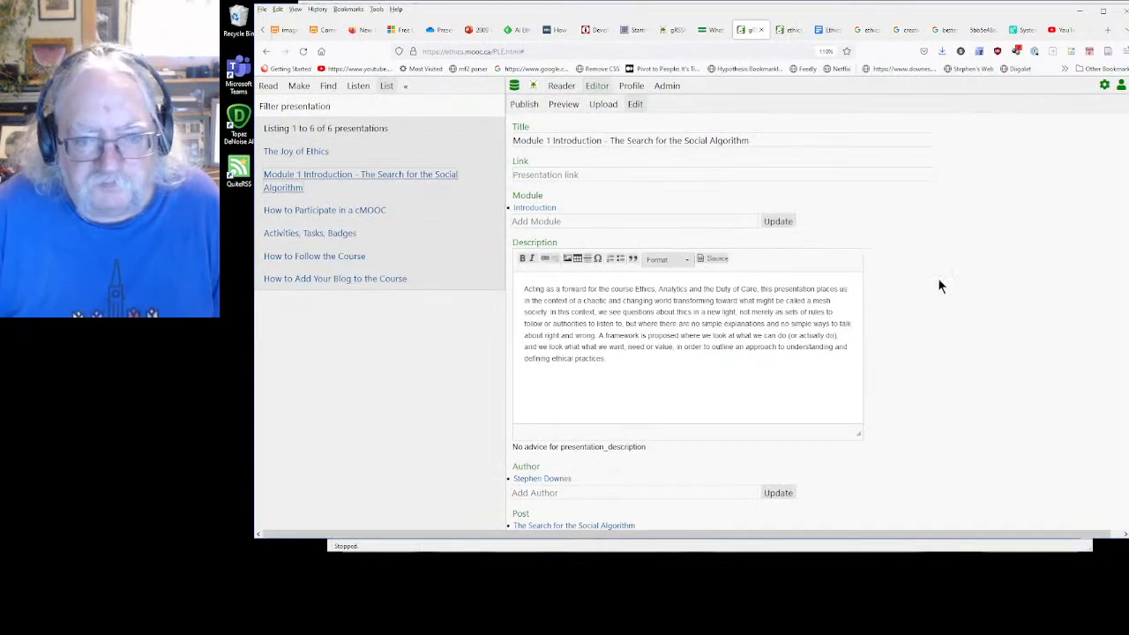
scroll(956, 312, "down", 2)
scroll(955, 313, "up", 2)
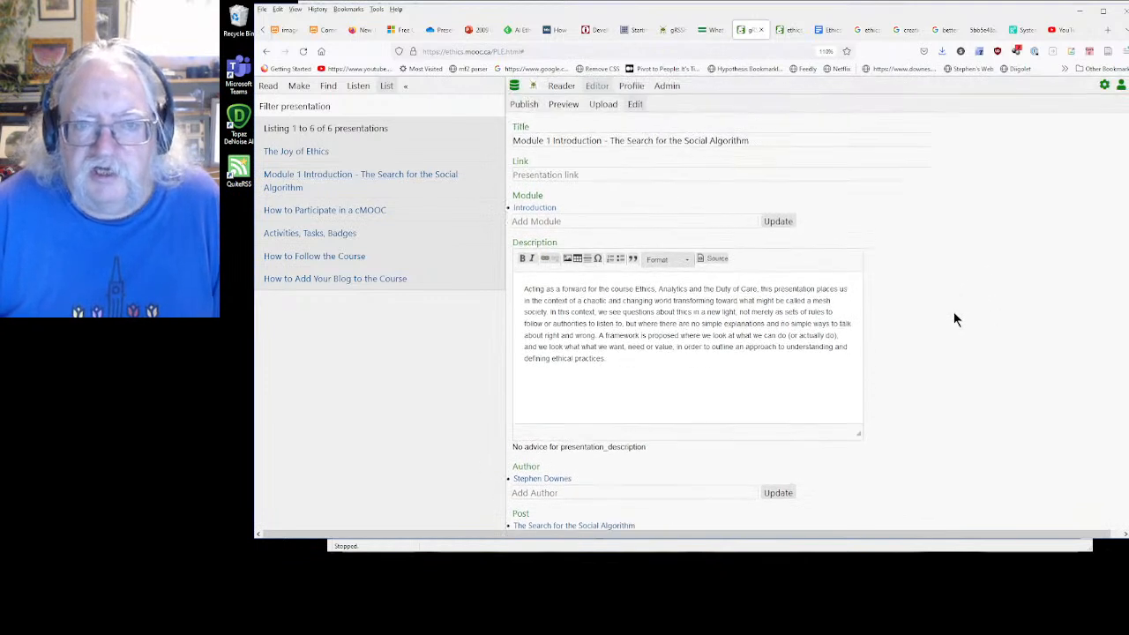
Link the event Module 1 - Introduction - Overview of the Course to the presentation in its Publish section
left_click(525, 105)
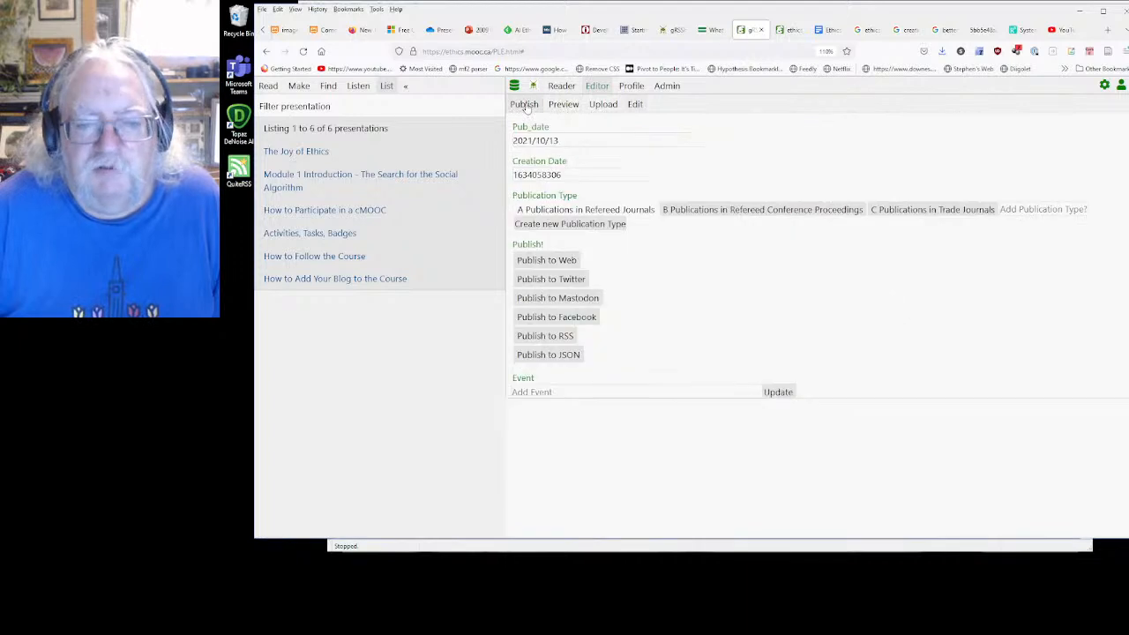
left_click(666, 389)
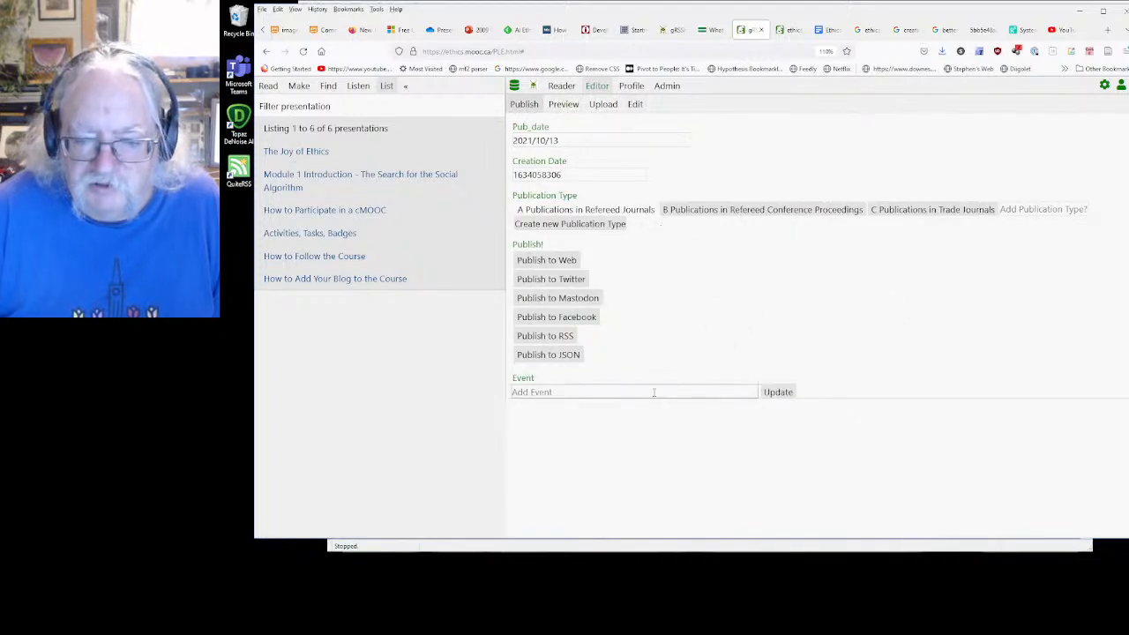
left_click(644, 394)
left_click(644, 393)
left_click(644, 393)
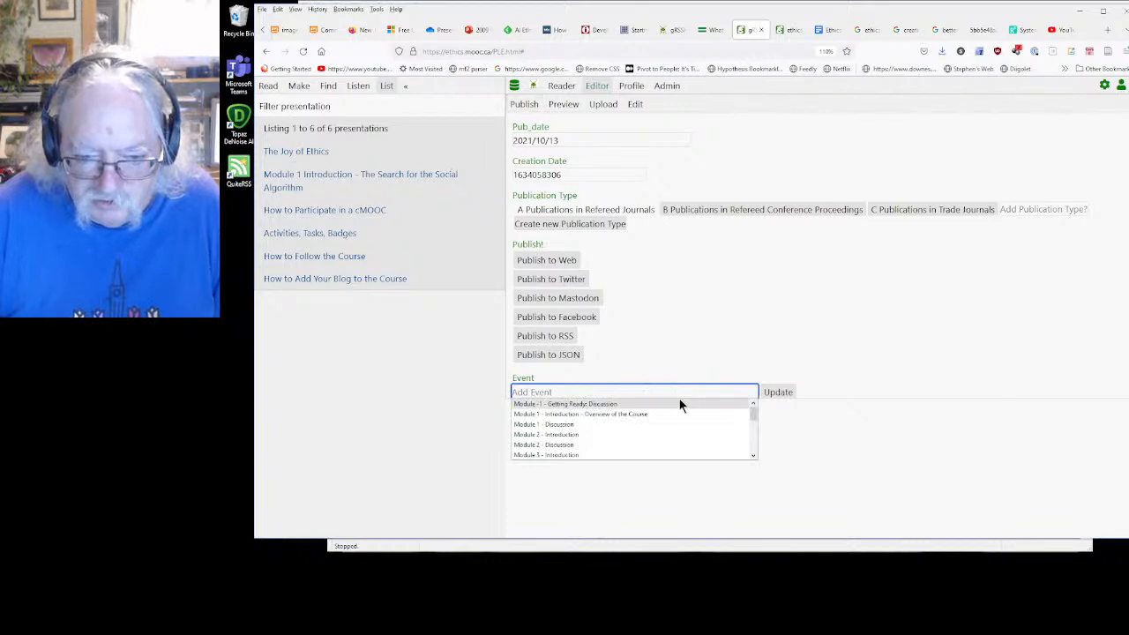
left_click(555, 414)
left_click(778, 395)
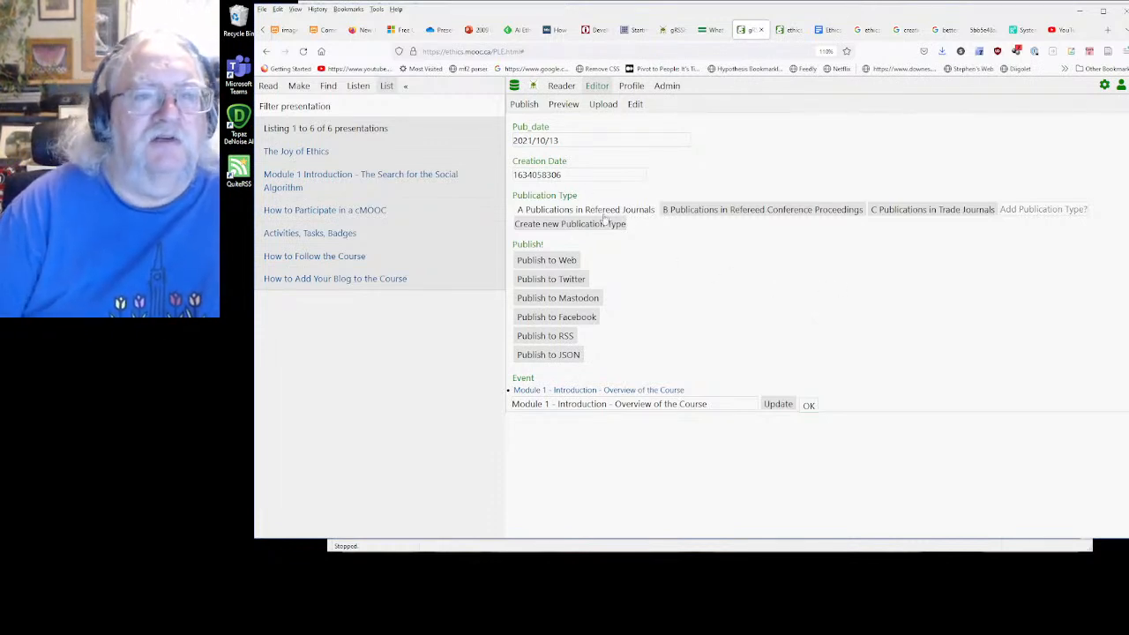
Open the Module 1 - Introduction - Overview of the Course event and check which presentation is linked in its resources
left_click(300, 88)
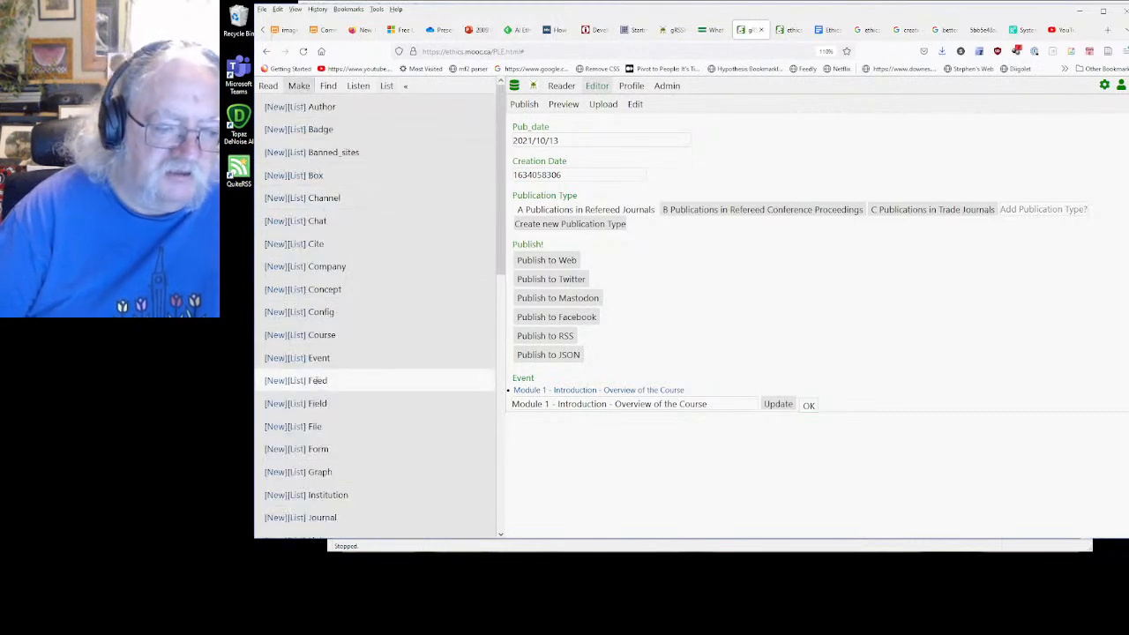
left_click(297, 359)
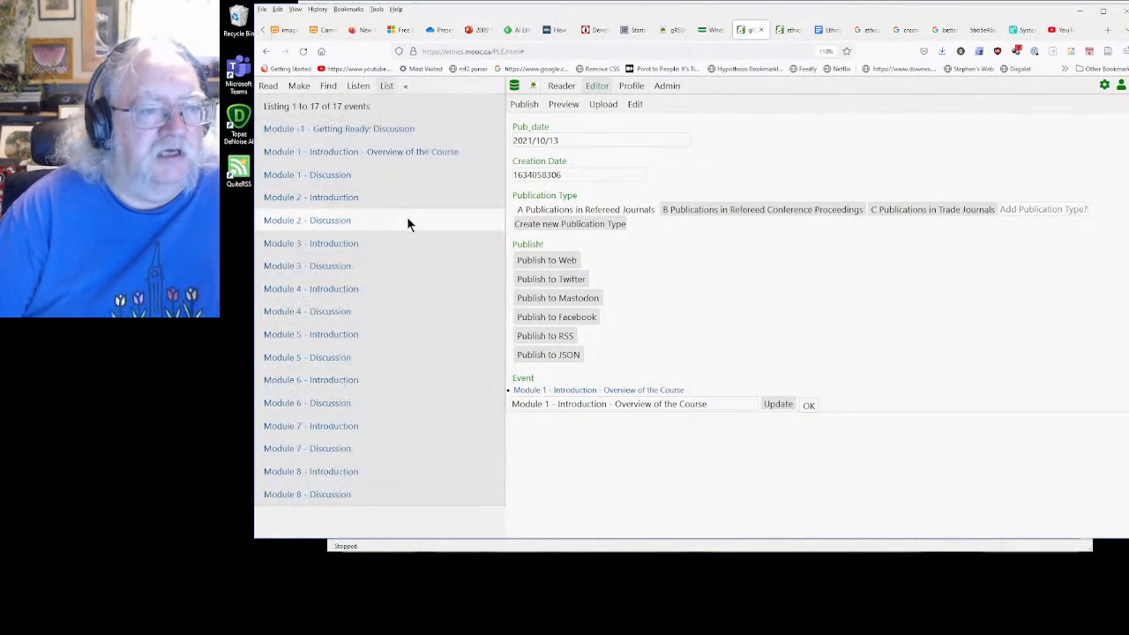
left_click(336, 152)
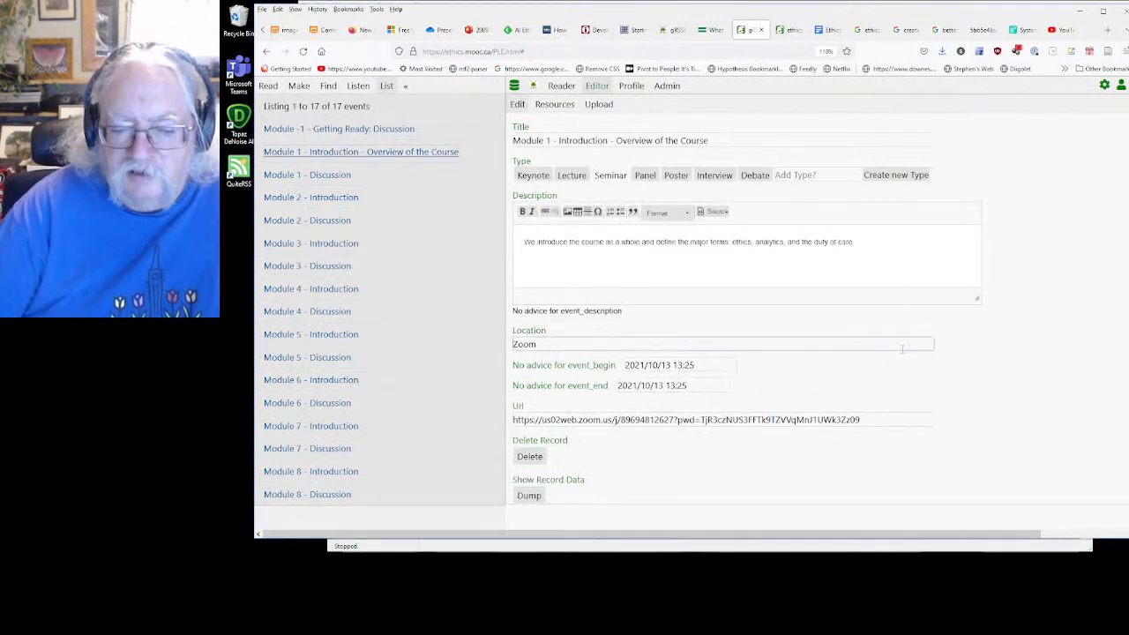
left_click(556, 104)
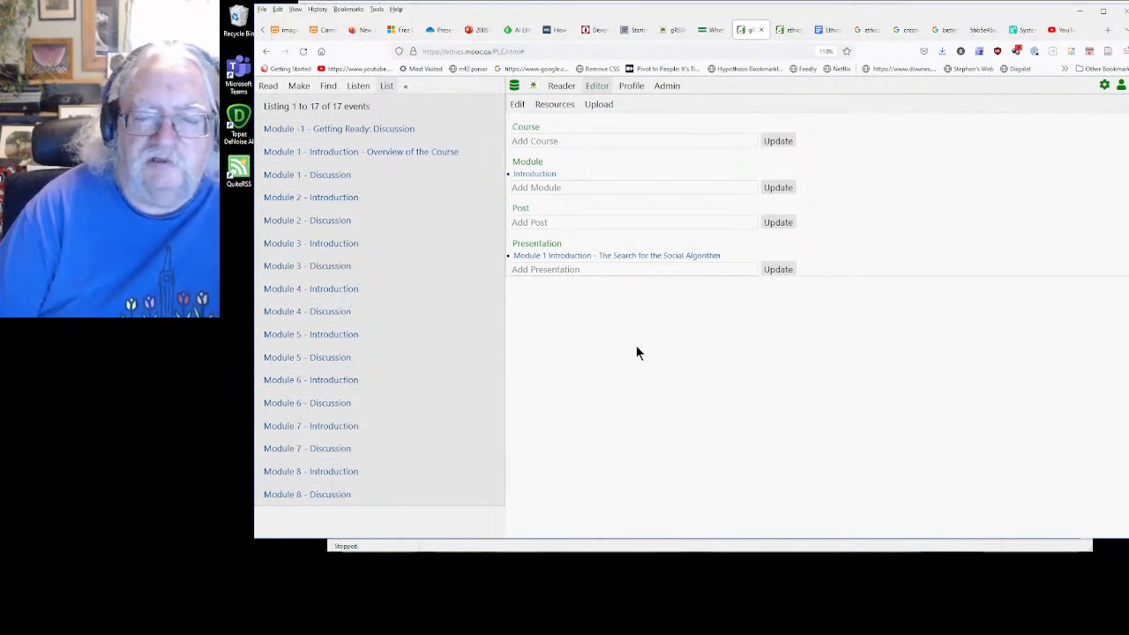
left_click(299, 87)
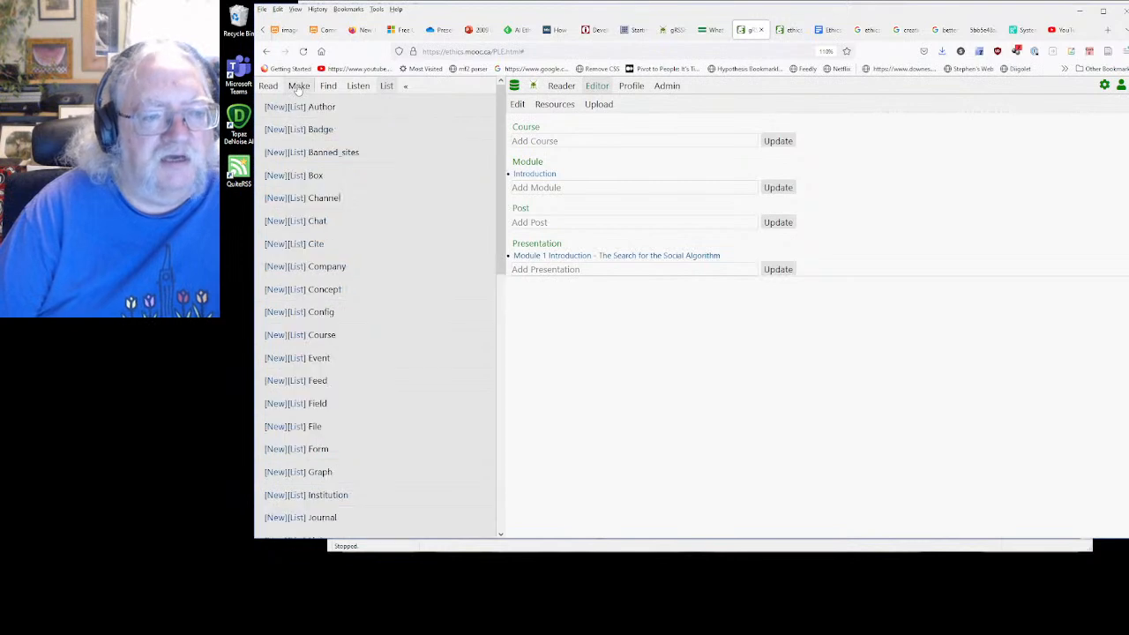
scroll(375, 312, "down", 10)
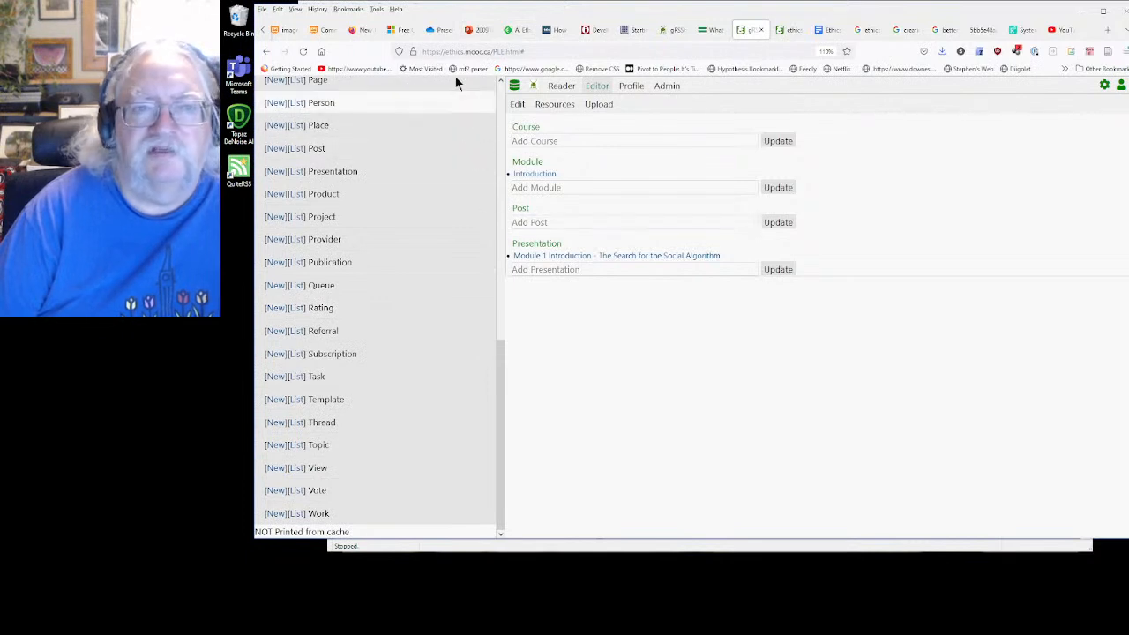
left_click(521, 33)
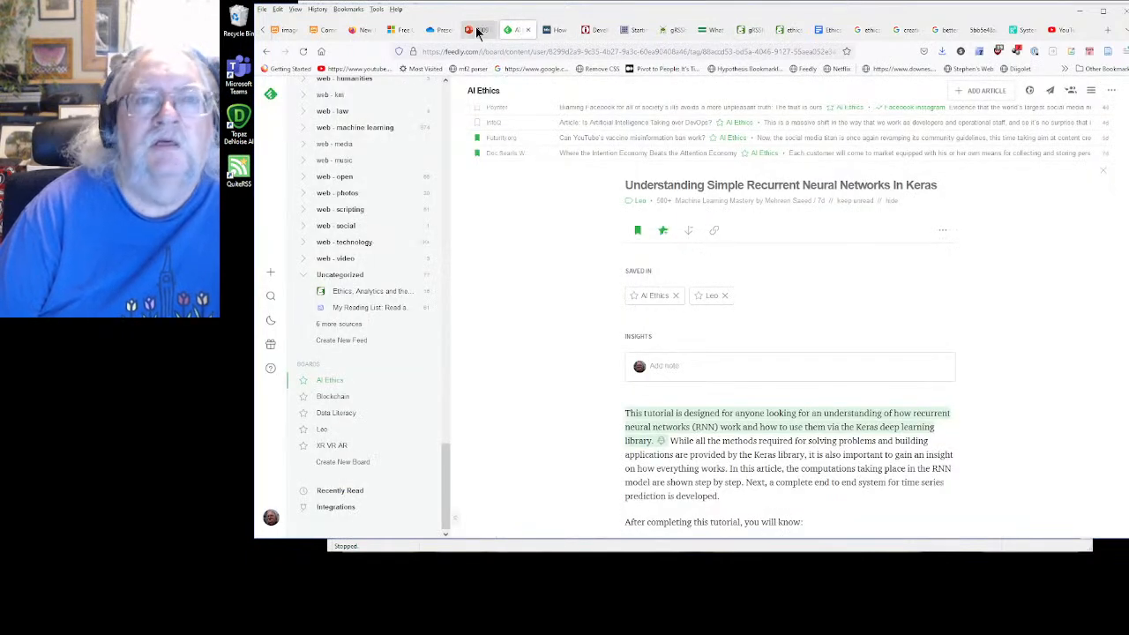
Switch to the public course outline and go through the Introduction module to its Overview of the Course event page
left_click(789, 31)
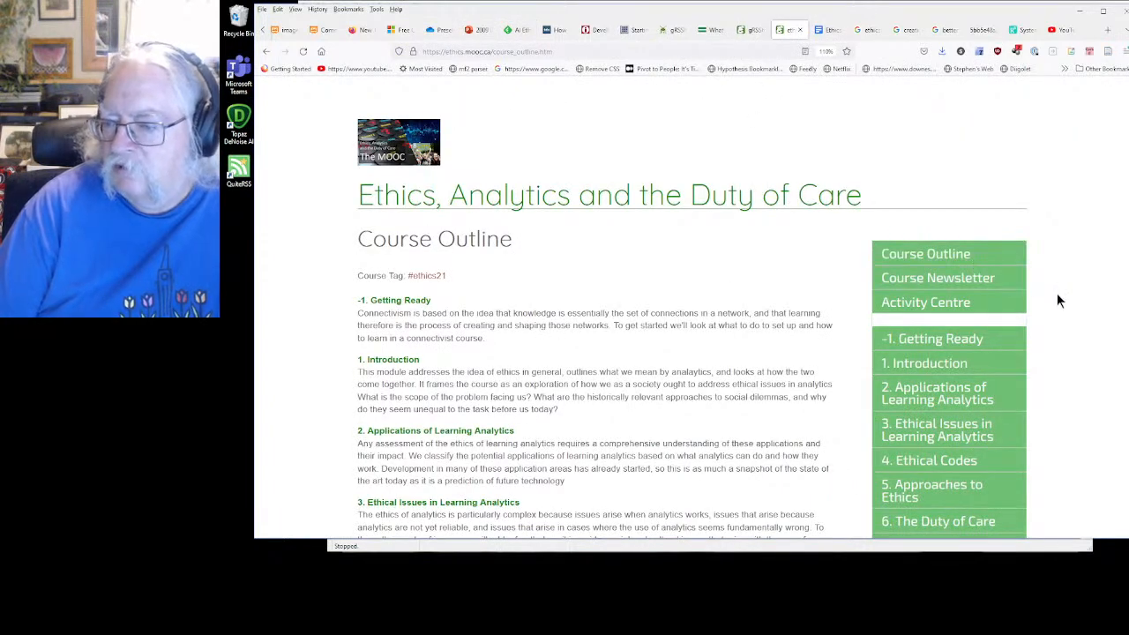
left_click(942, 369)
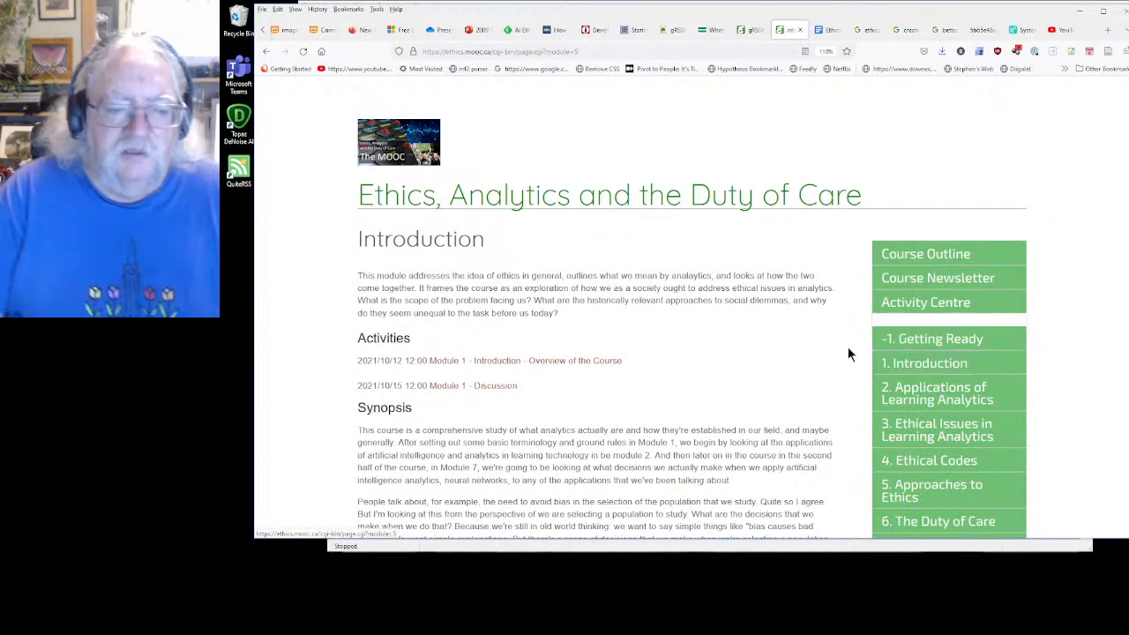
scroll(742, 377, "down", 3)
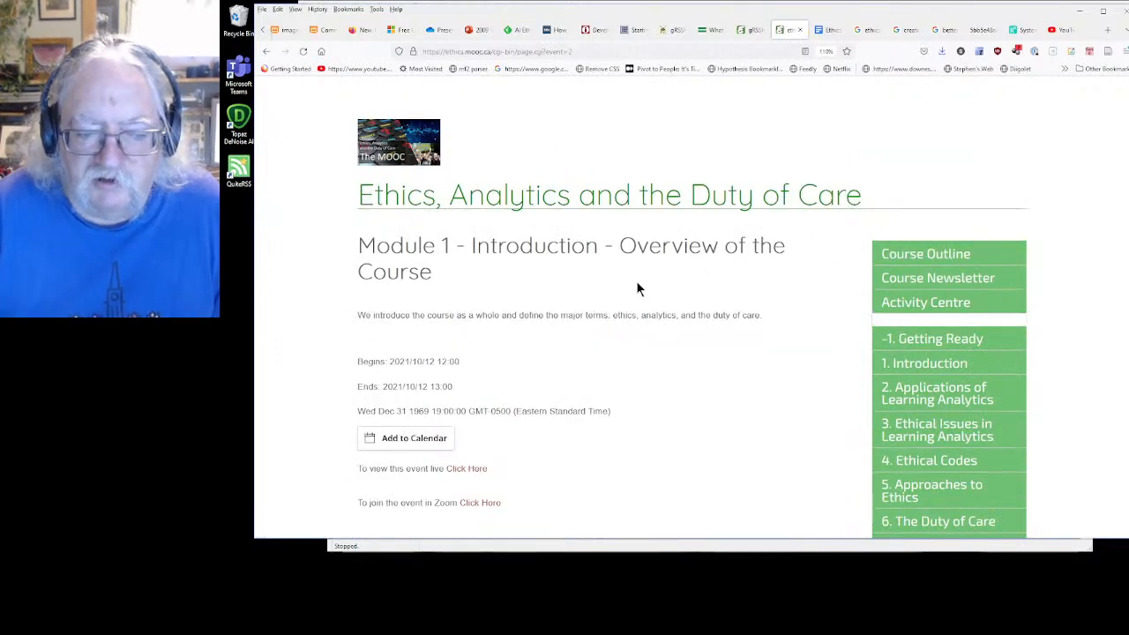
Examine the description, begin and end times, and converted local time on the public event page
scroll(638, 289, "down", 3)
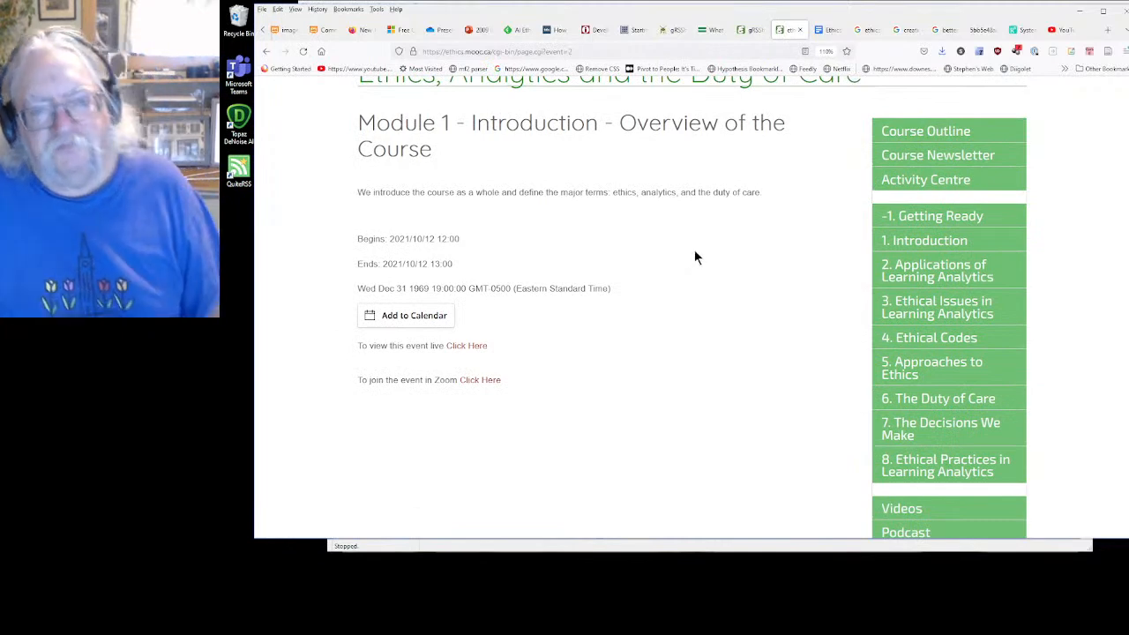
scroll(696, 255, "up", 1)
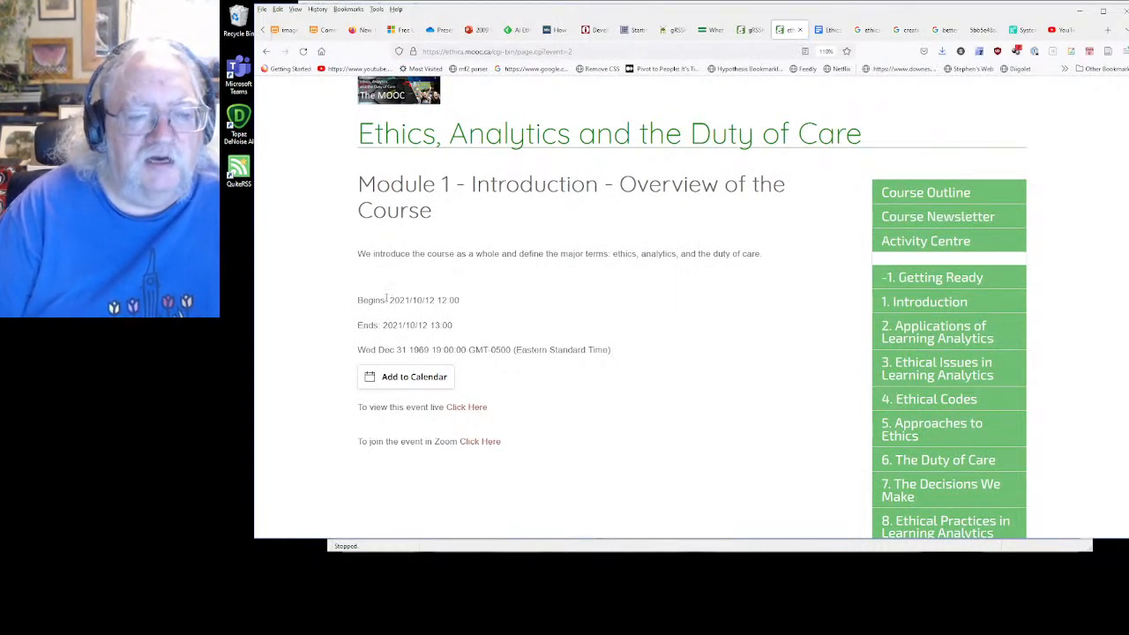
left_click_drag(759, 258, 491, 258)
left_click(405, 281)
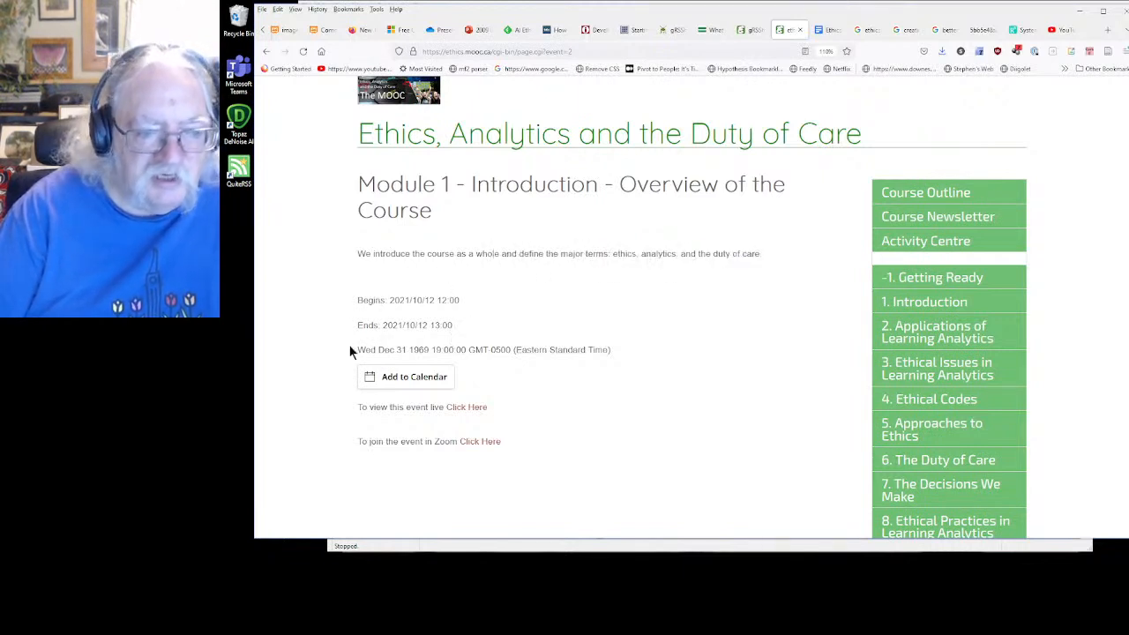
left_click_drag(350, 350, 608, 364)
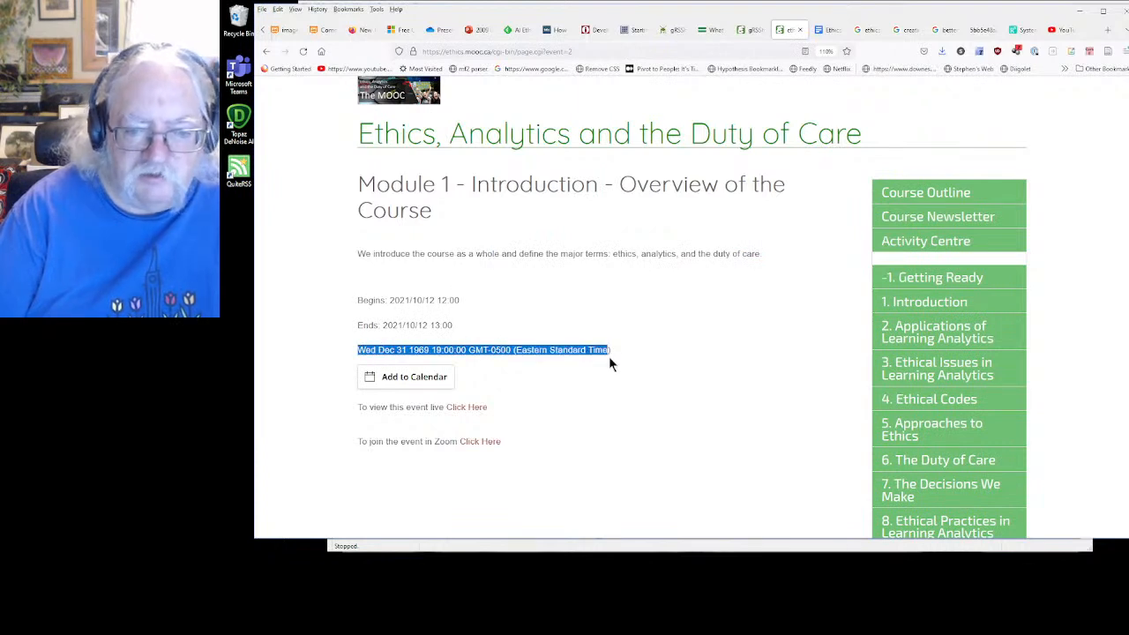
left_click(639, 412)
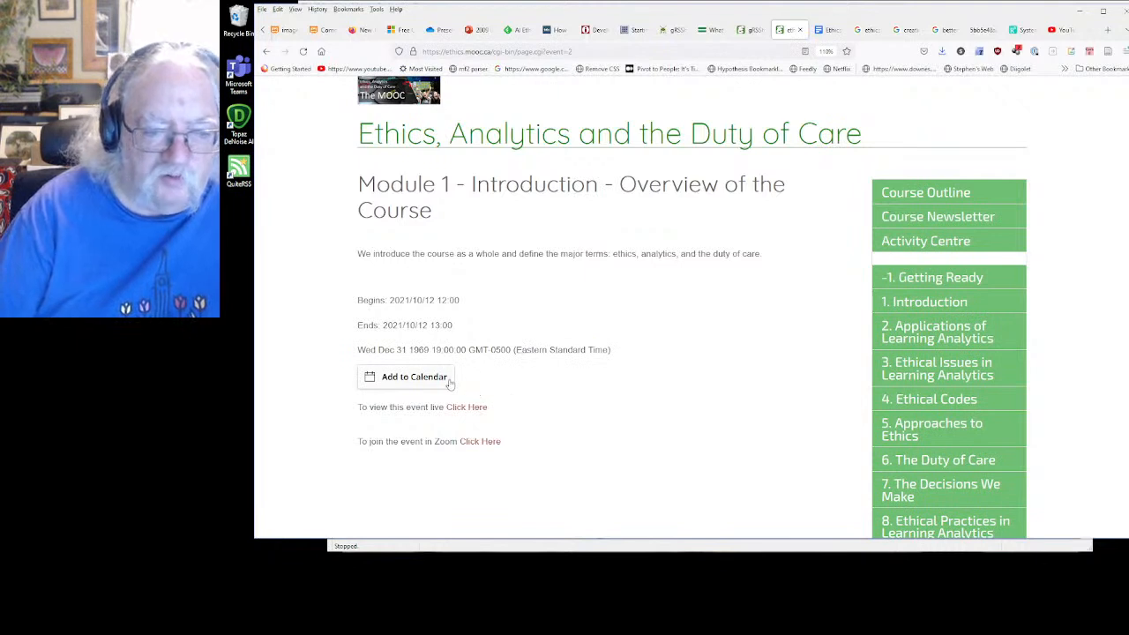
Test adding the Module 1 overview event to Google Calendar from its public page
left_click(411, 380)
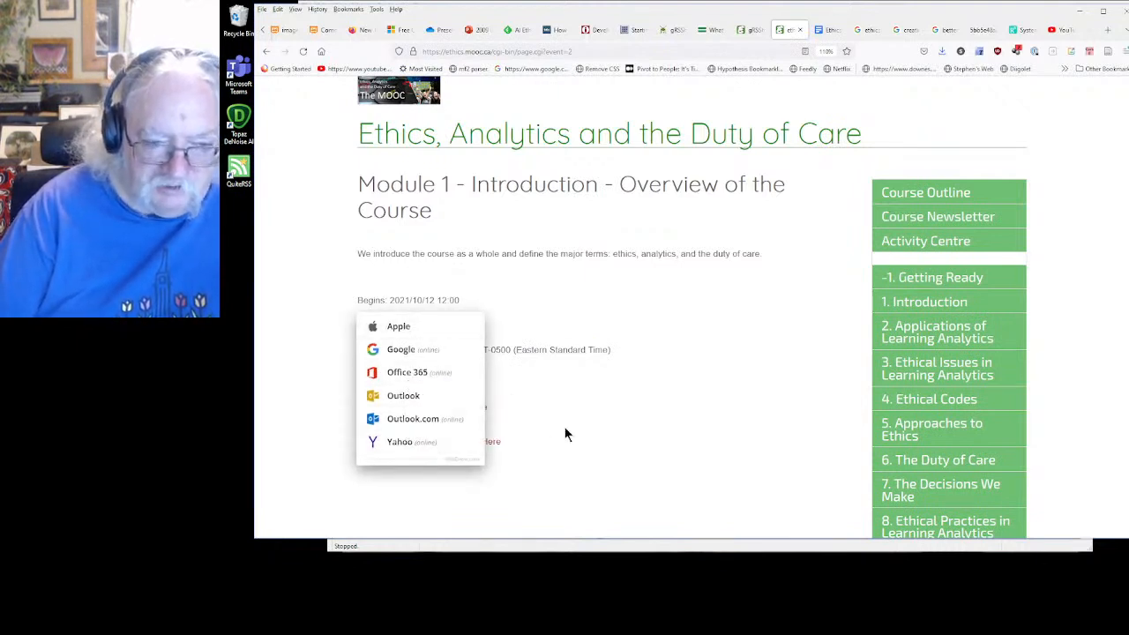
left_click(404, 350)
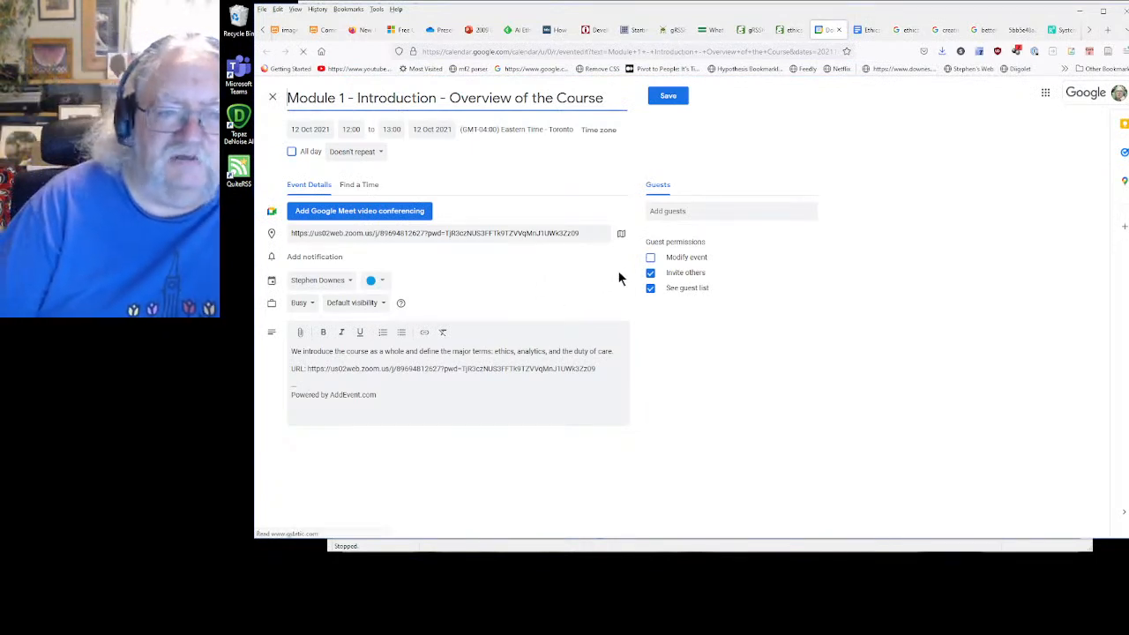
Close the Google Calendar draft and check the URL entered in the Module 1 overview event's edit form
left_click(840, 31)
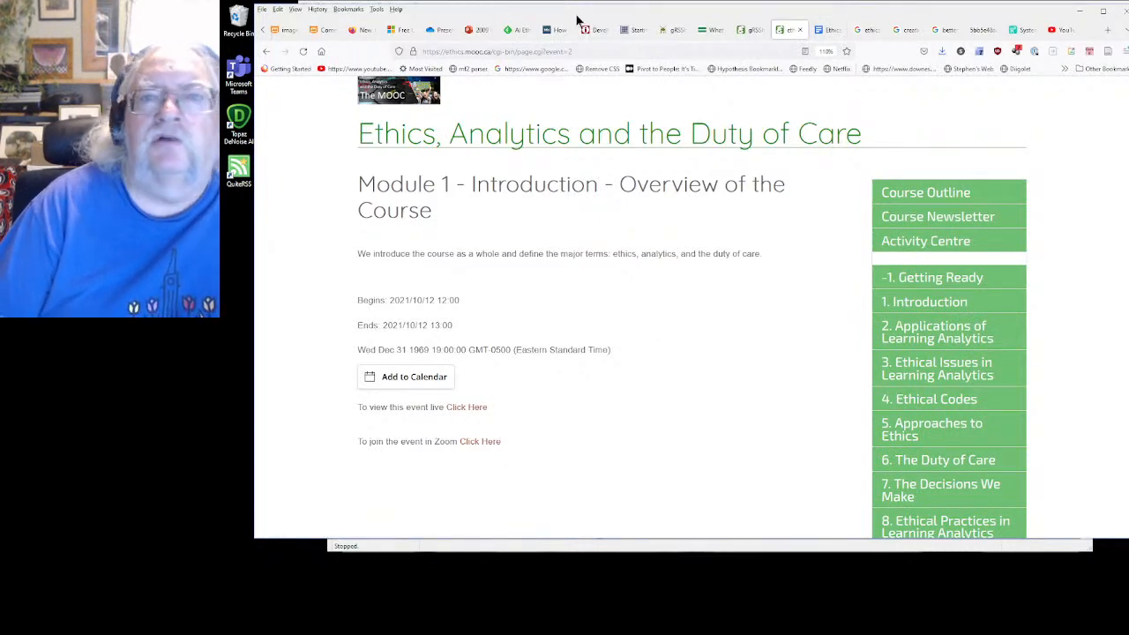
left_click(747, 30)
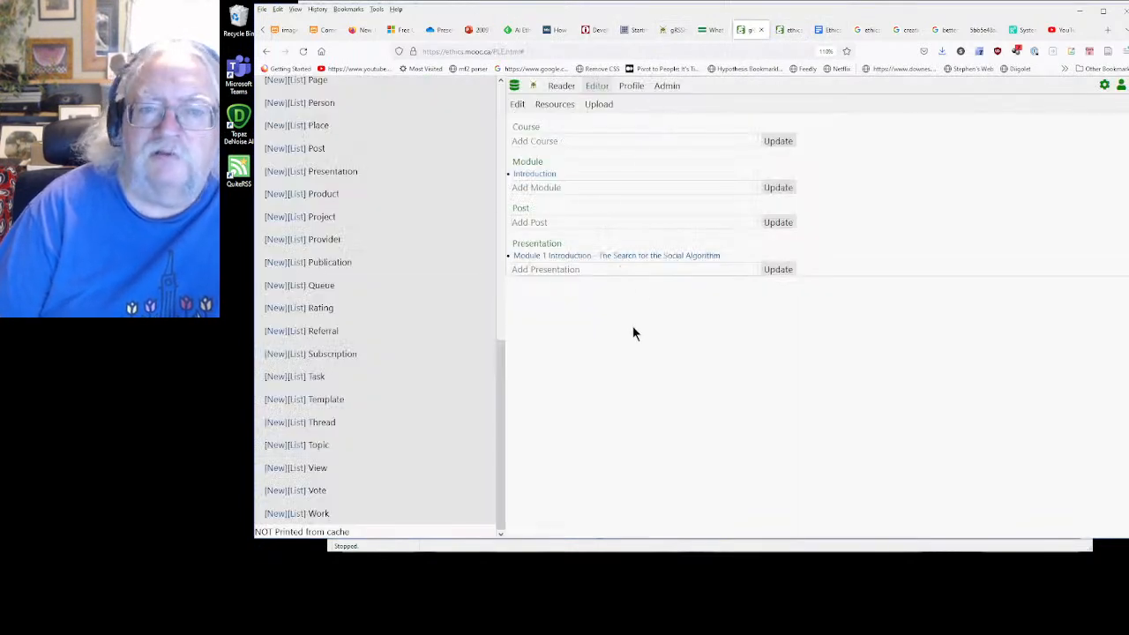
left_click(518, 104)
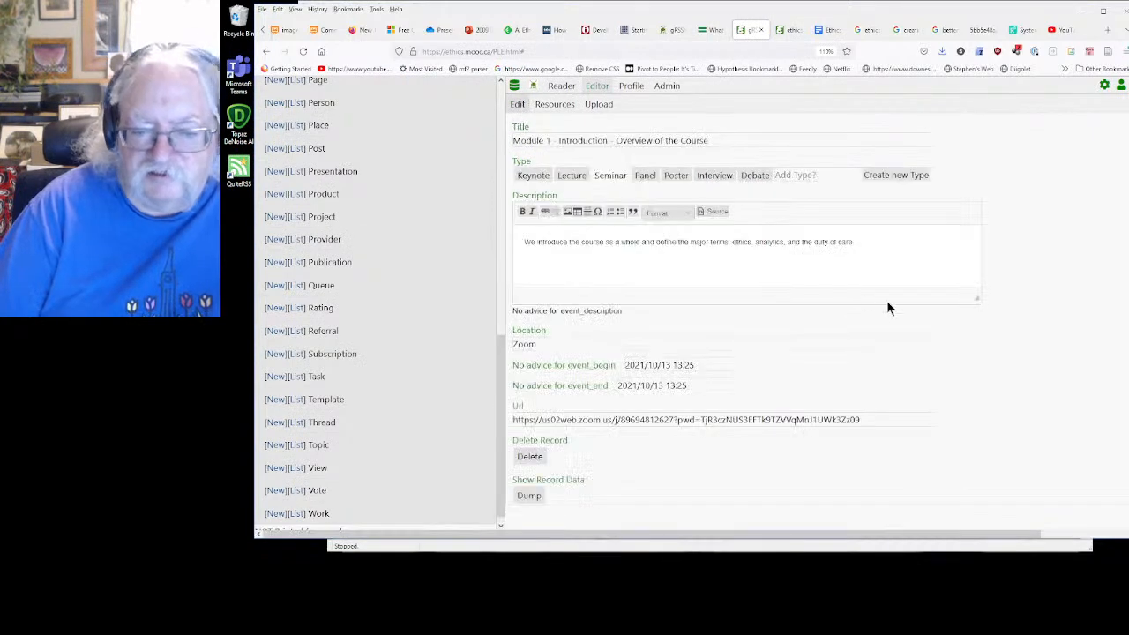
left_click_drag(873, 421, 500, 422)
left_click(969, 468)
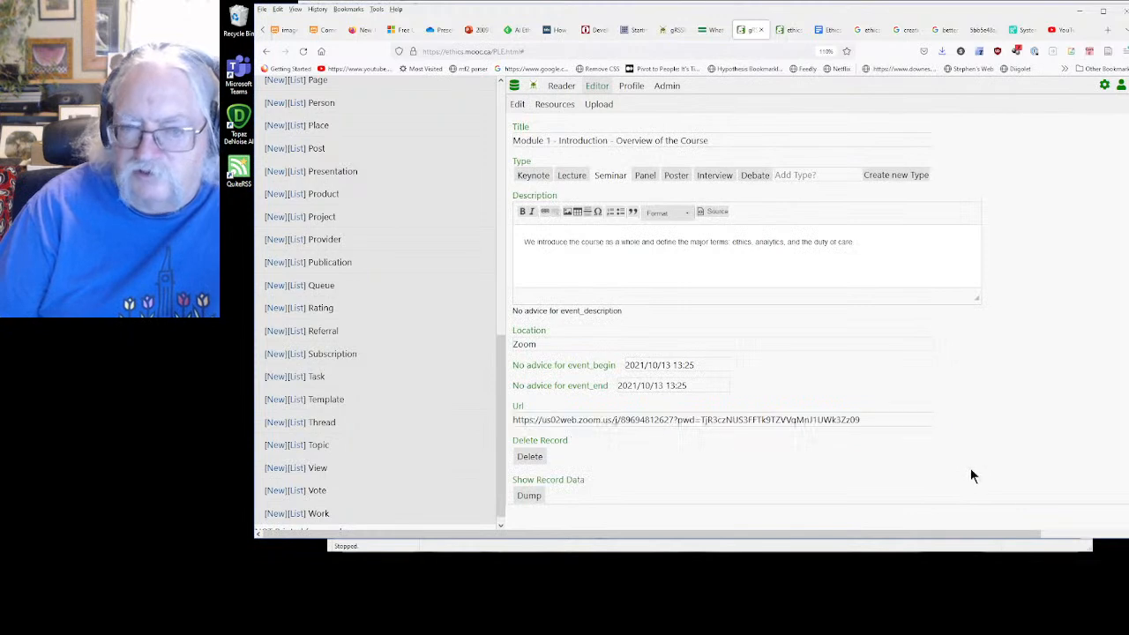
Test the live viewing link on the public event page, return to the page and check its converted local time
left_click(786, 30)
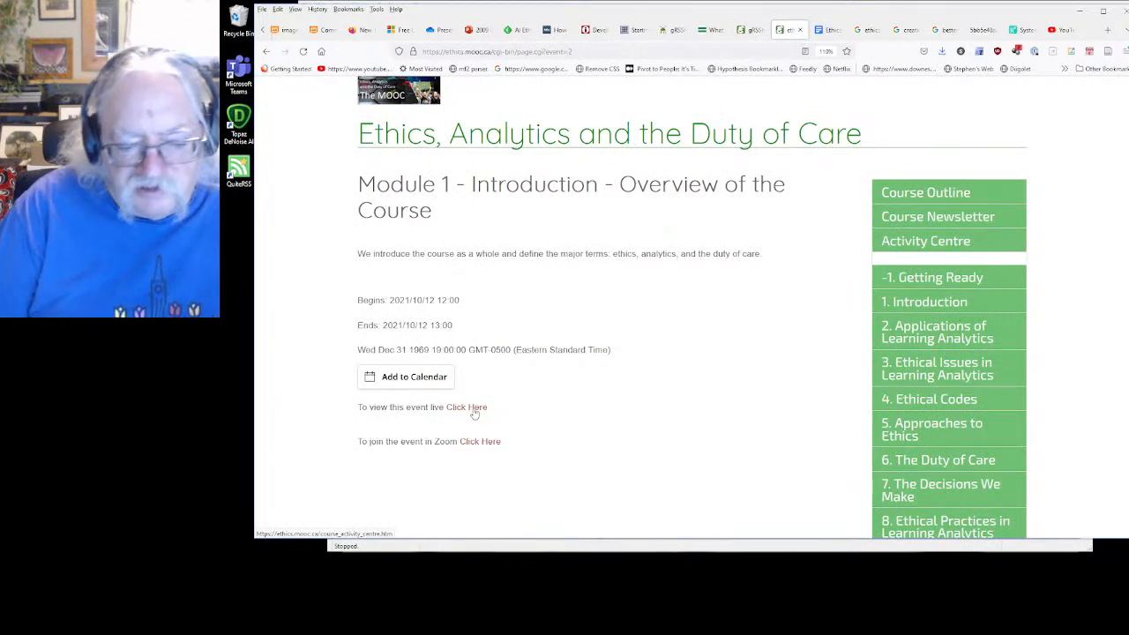
left_click(472, 409)
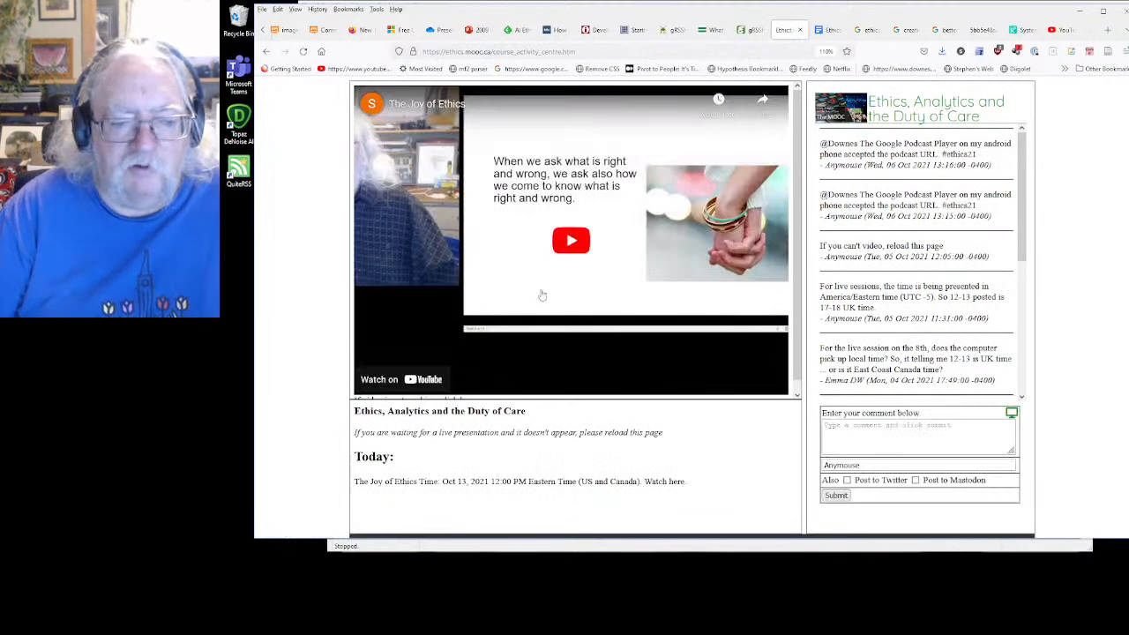
left_click(266, 53)
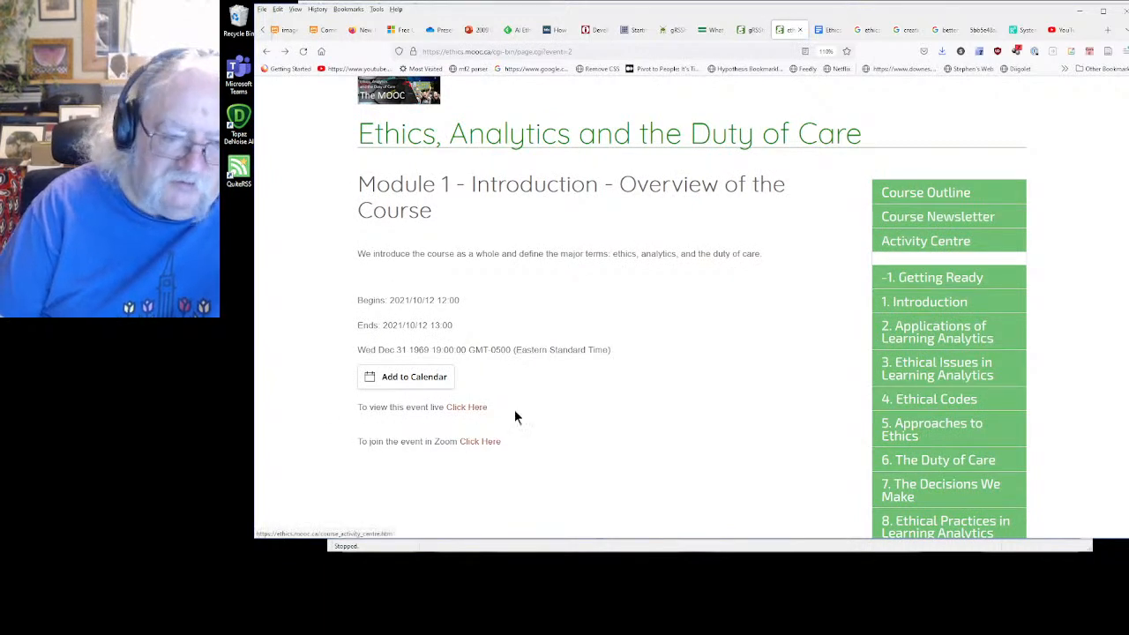
left_click_drag(357, 350, 482, 350)
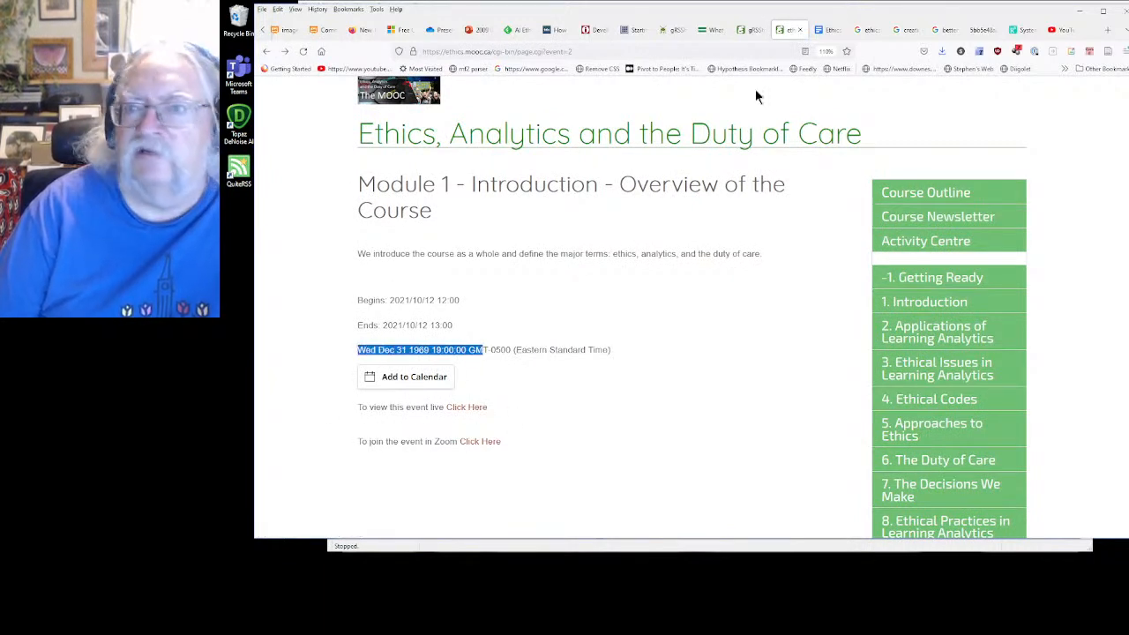
Return to the course site editor and list all of its views
left_click(748, 32)
scroll(370, 335, "down", 1)
left_click(299, 465)
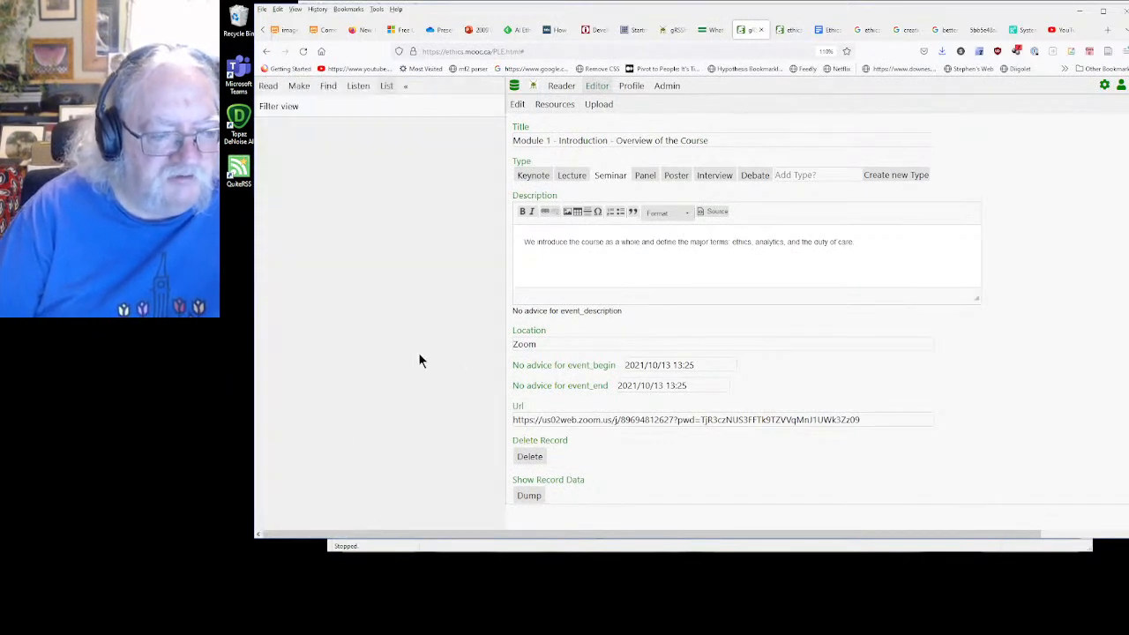
scroll(410, 361, "down", 10)
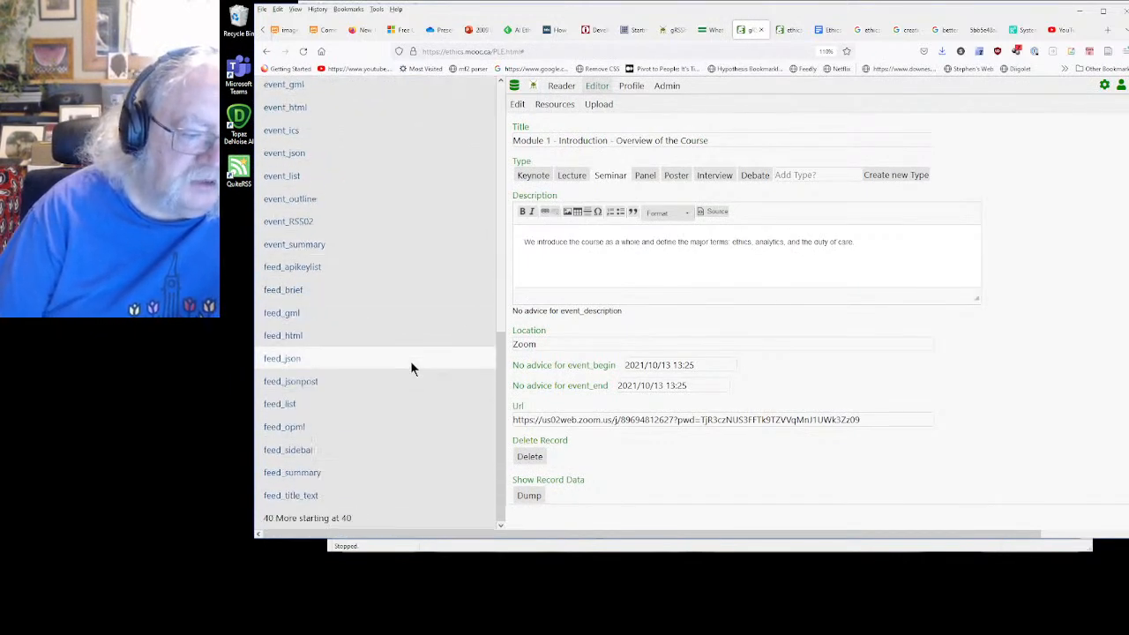
scroll(405, 358, "up", 10)
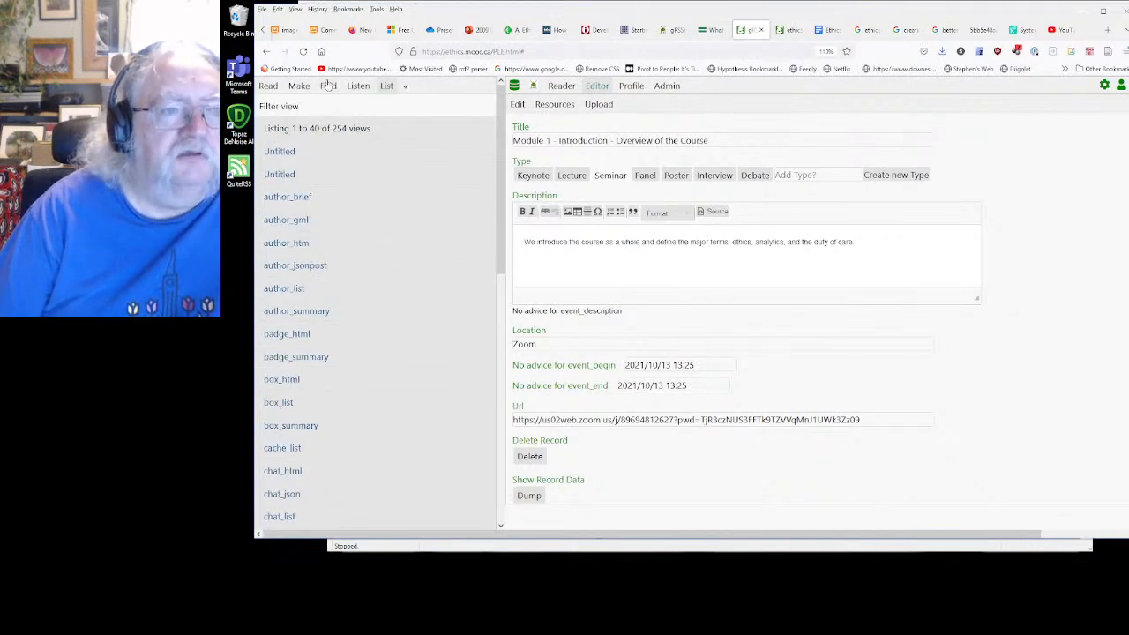
Filter the views by the title "event" and open the event_html view for editing
left_click(278, 108)
left_click(300, 159)
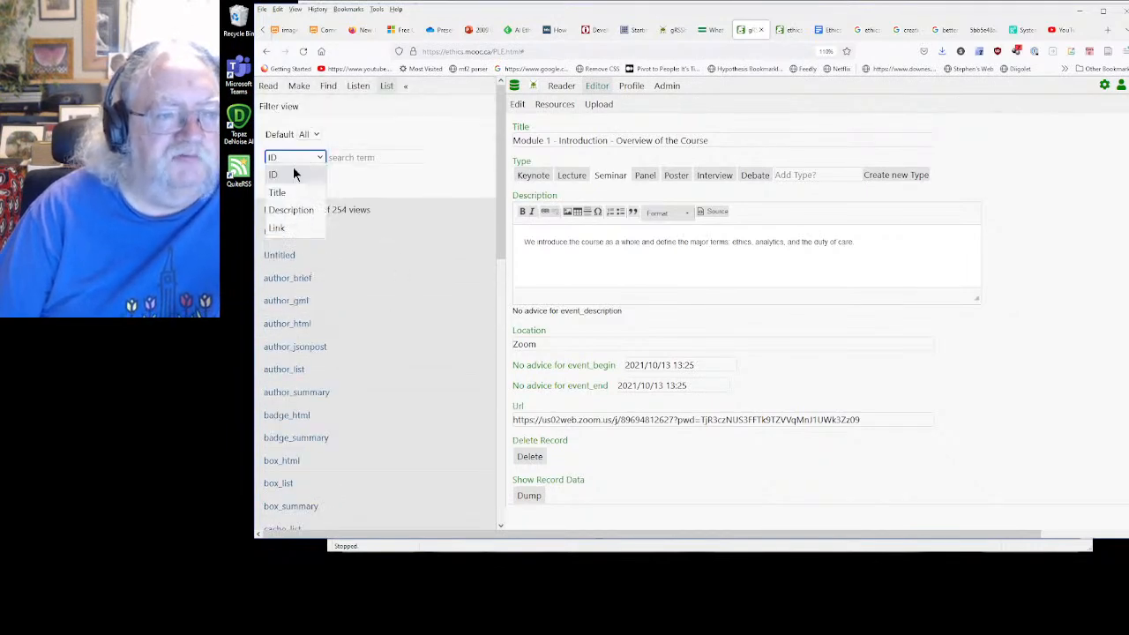
left_click(292, 195)
left_click(353, 157)
type("event")
left_click(291, 181)
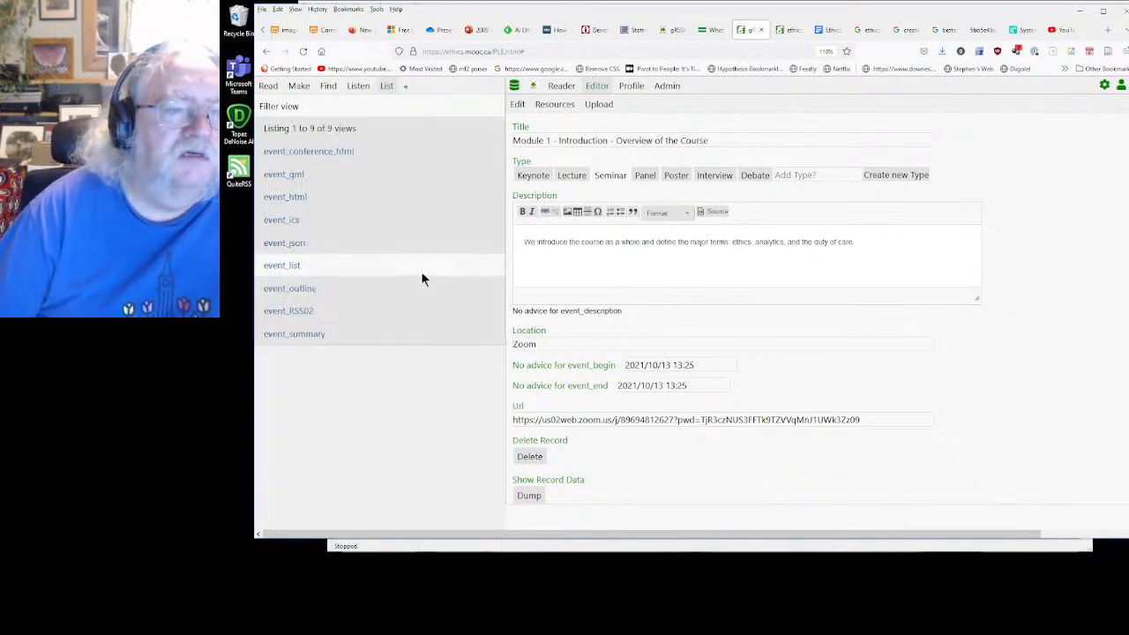
left_click(288, 195)
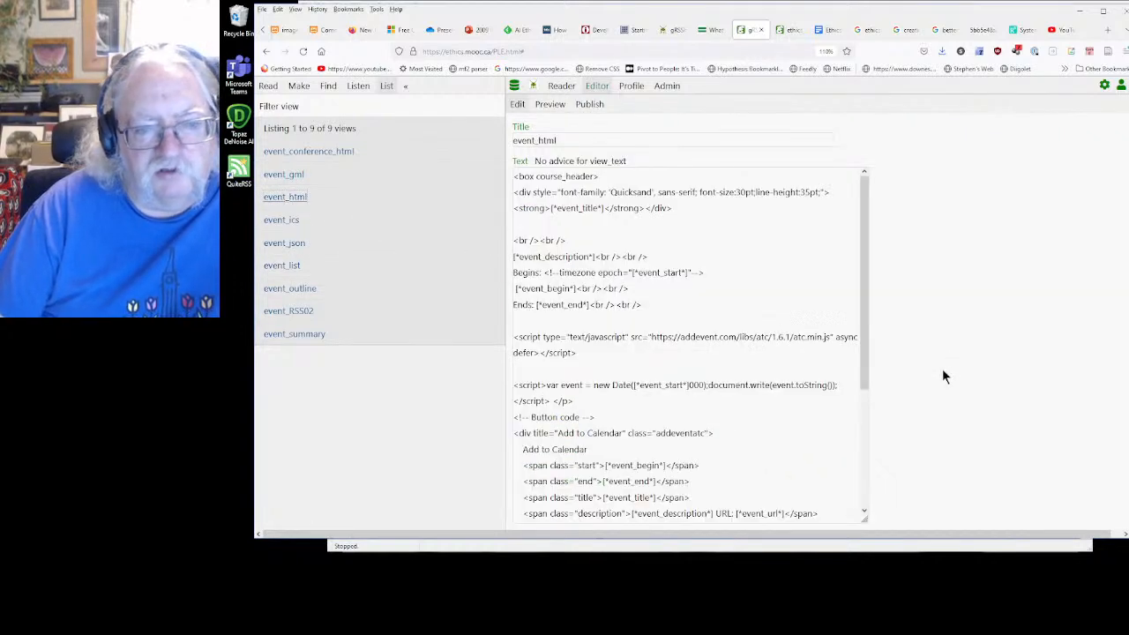
Examine the date script and Add to Calendar button code in event_html, comparing them with the public event page
scroll(716, 339, "down", 4)
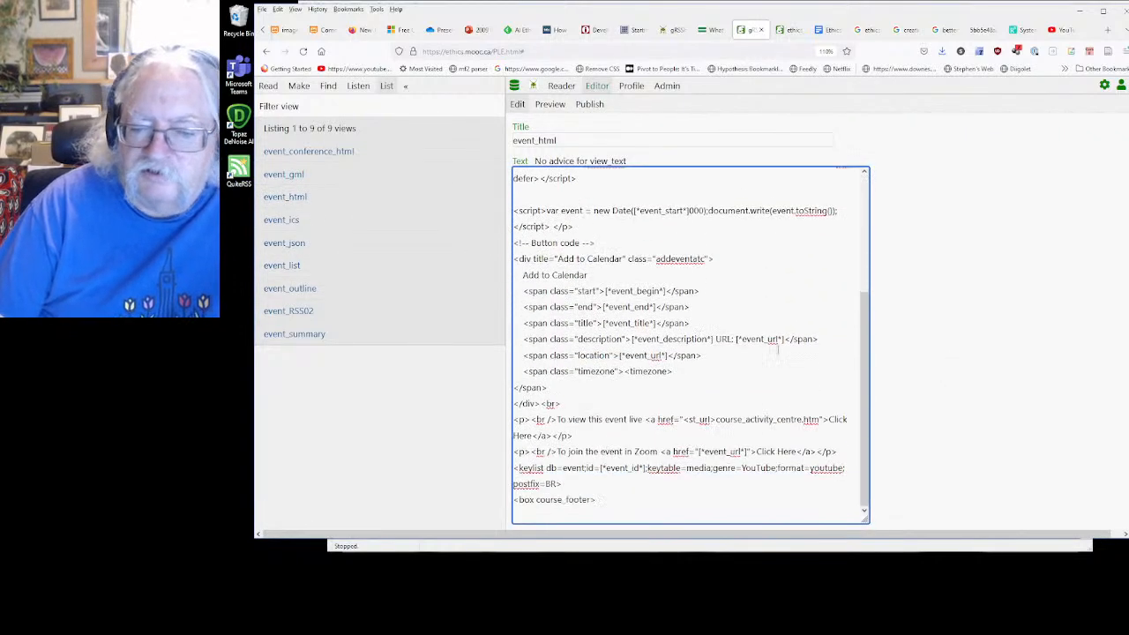
left_click(776, 368)
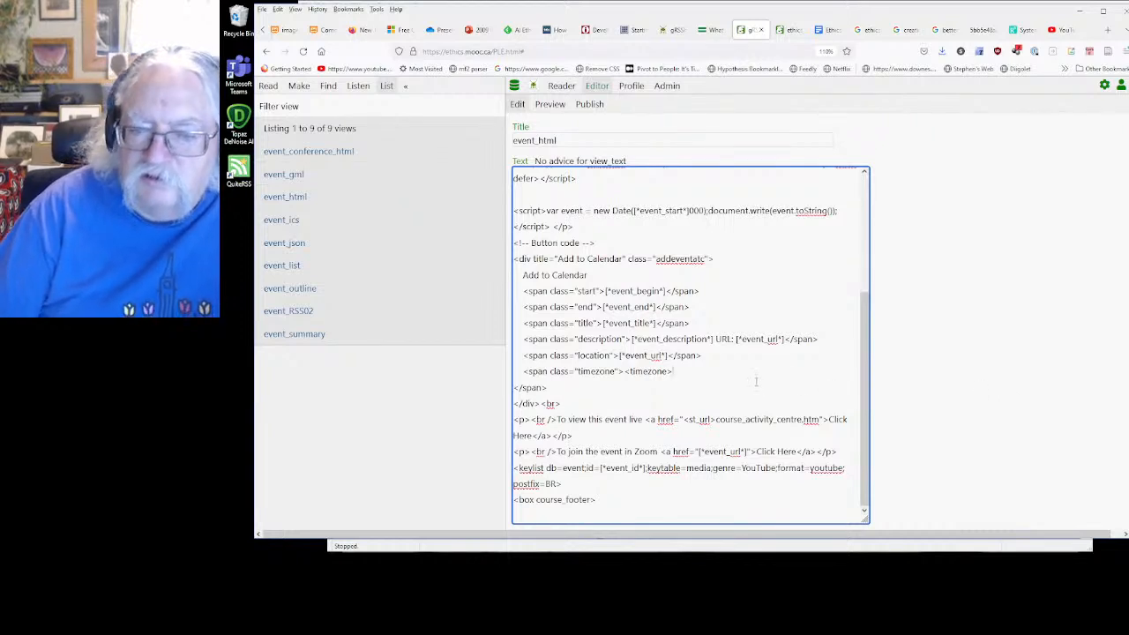
scroll(756, 381, "up", 3)
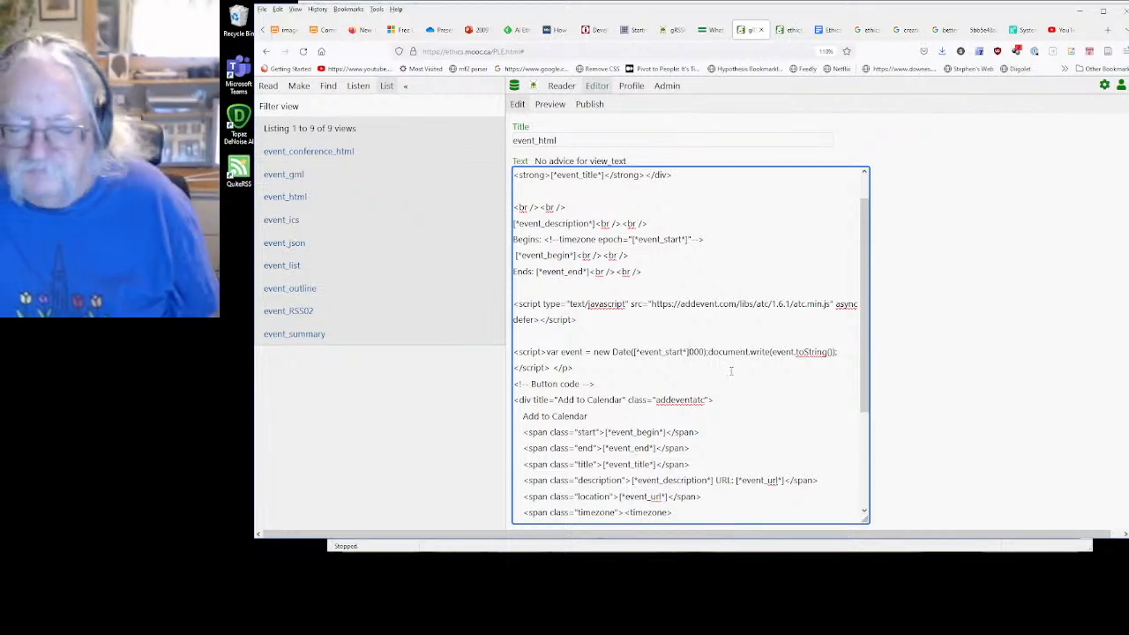
scroll(733, 372, "down", 2)
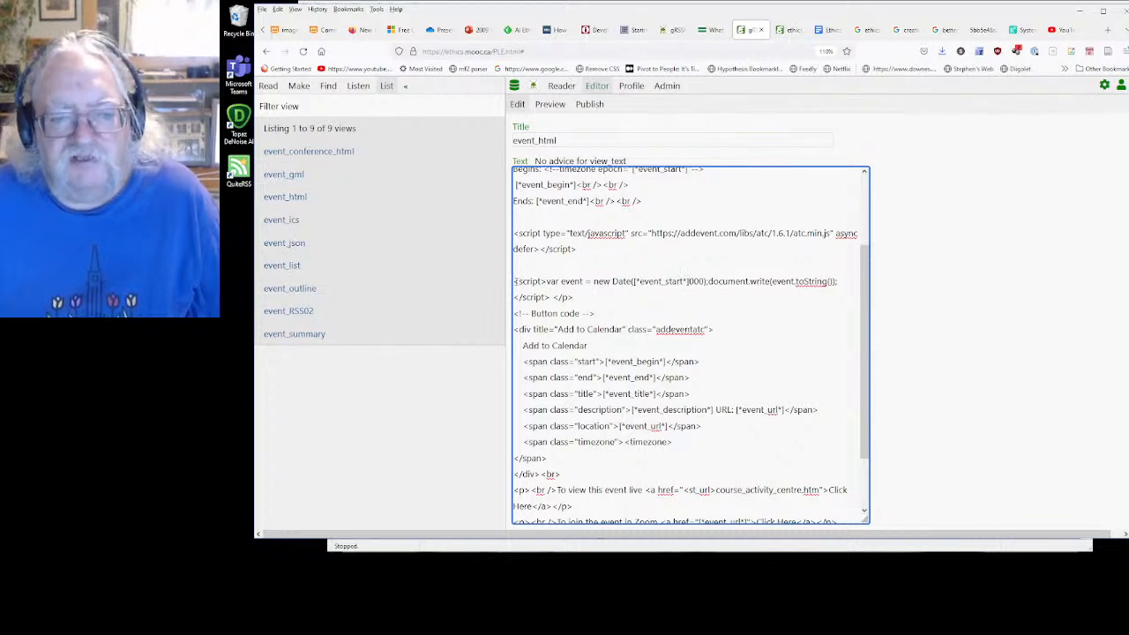
left_click_drag(515, 280, 581, 458)
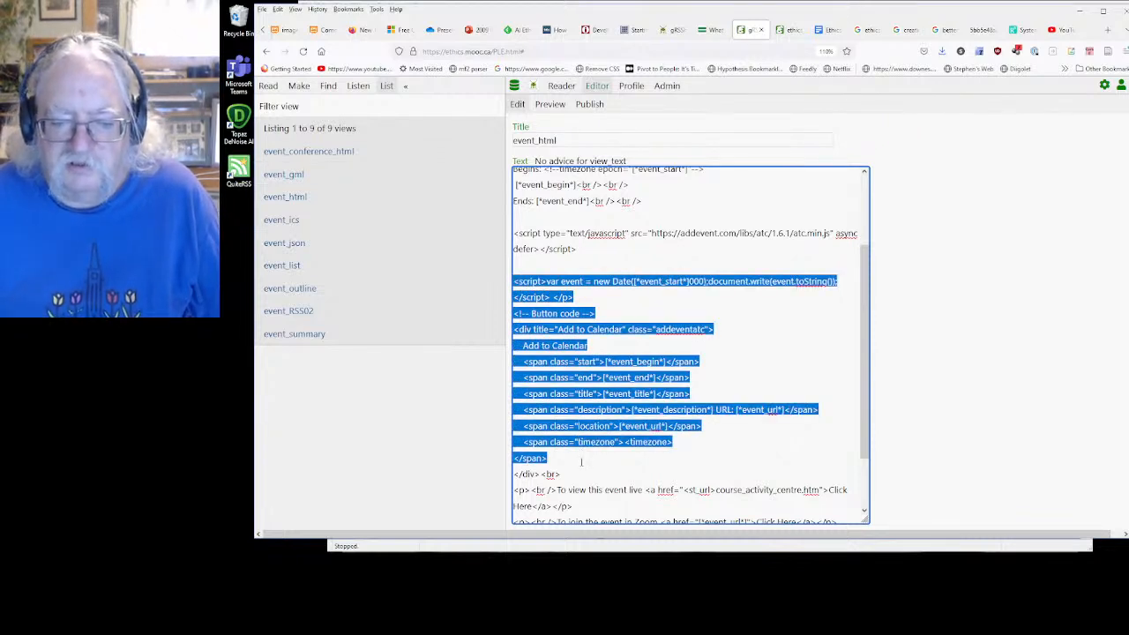
left_click(787, 29)
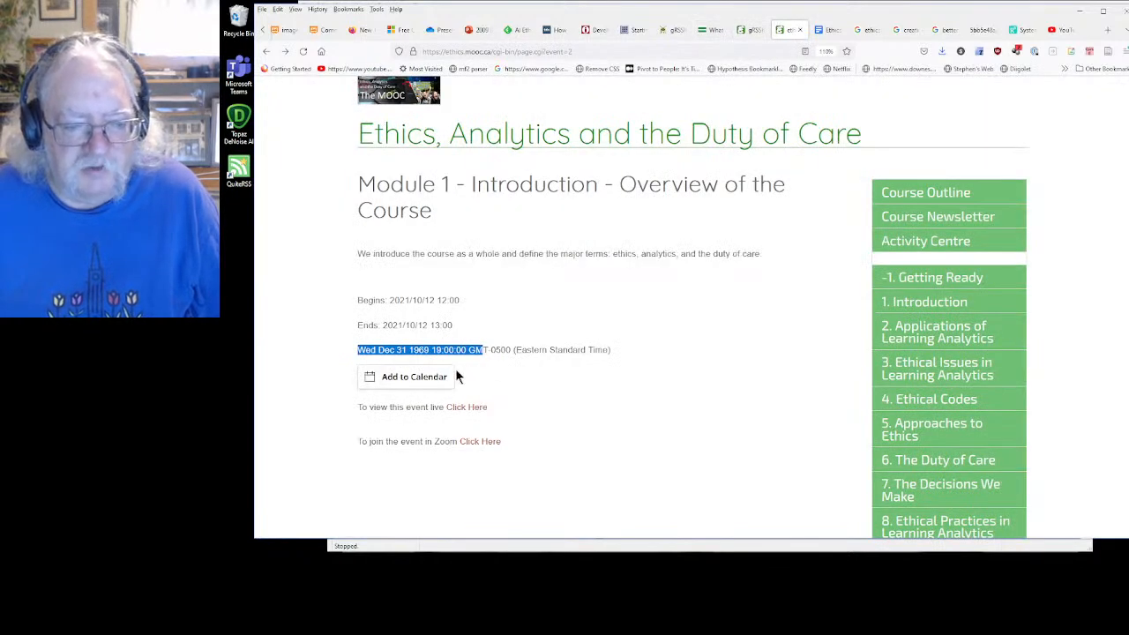
left_click(744, 33)
Examine the 000 appended to event_start and the AddEvent script, and compare them with the public page's converted time
left_click(614, 312)
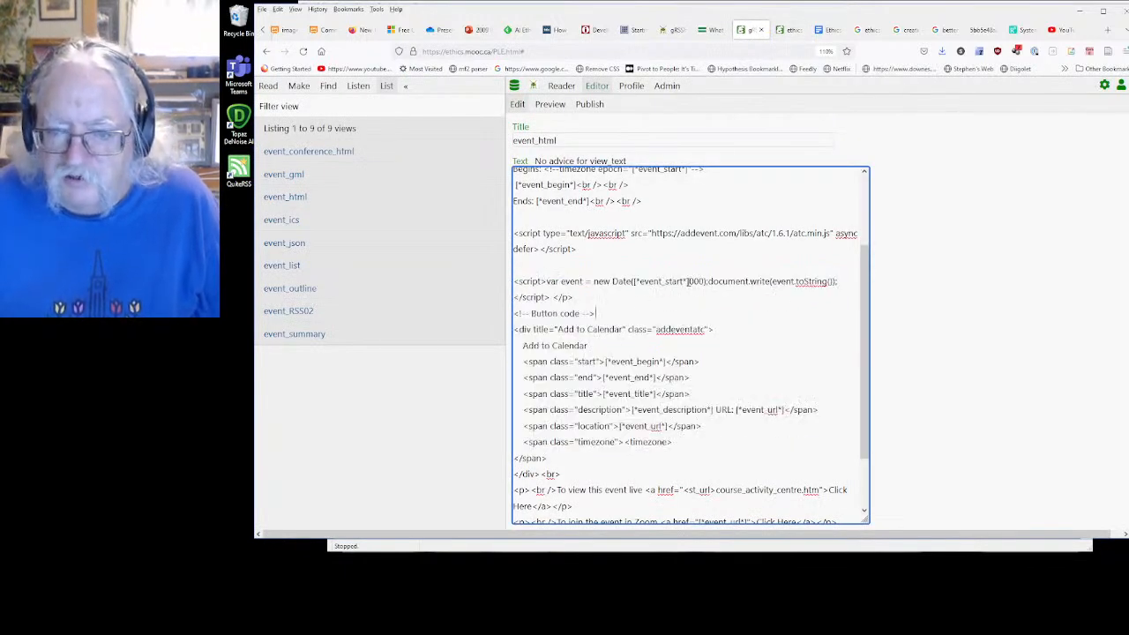
left_click_drag(688, 281, 704, 281)
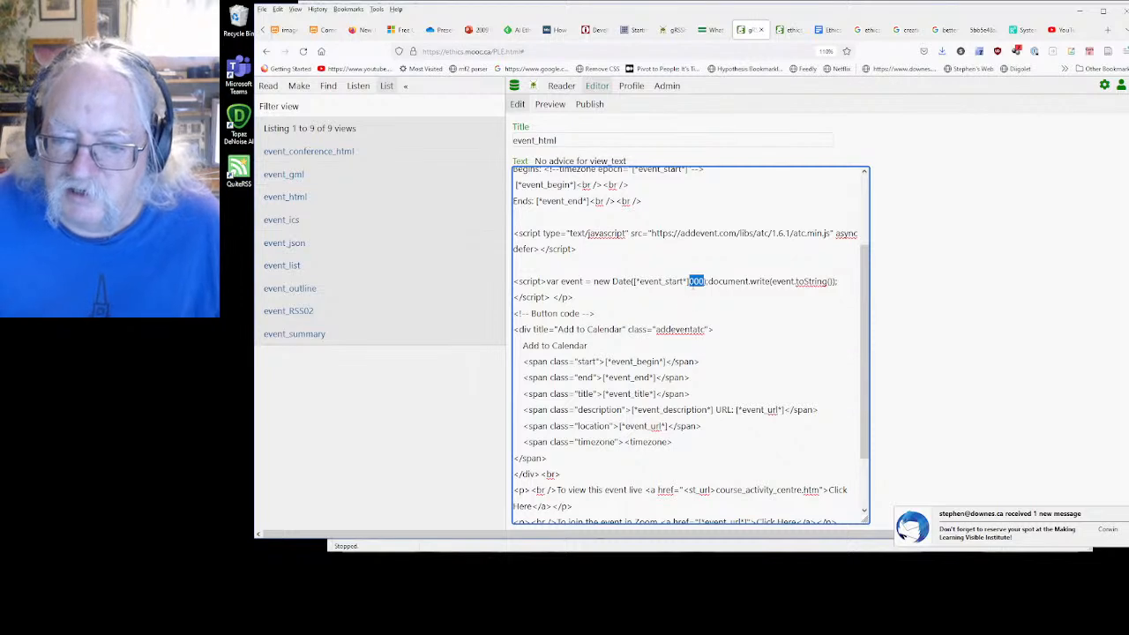
left_click(694, 280)
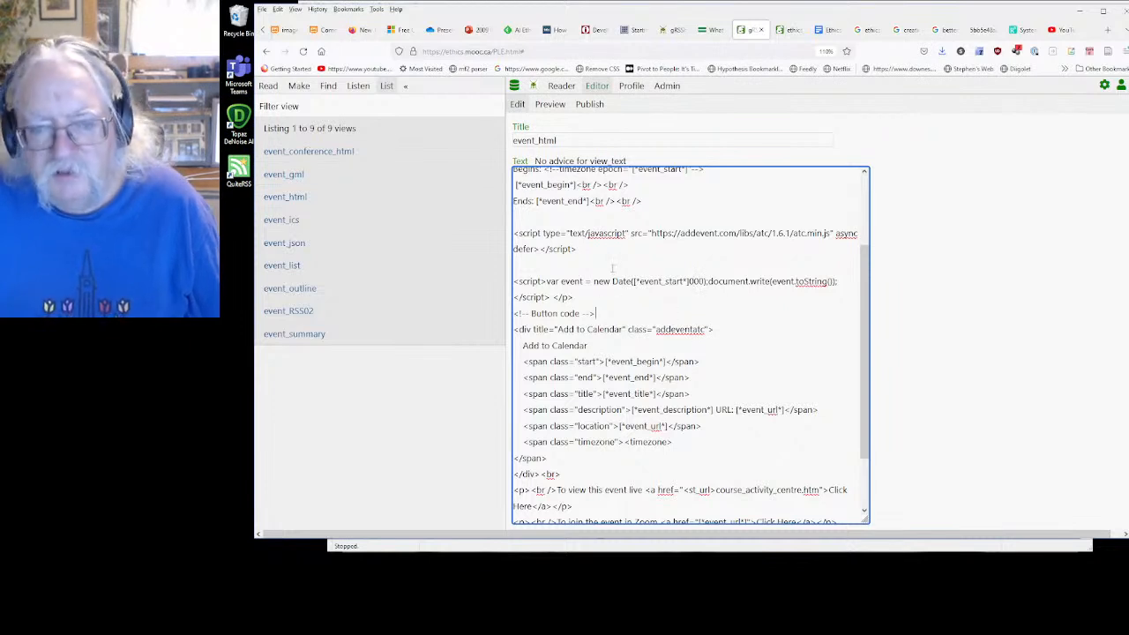
scroll(640, 254, "up", 2)
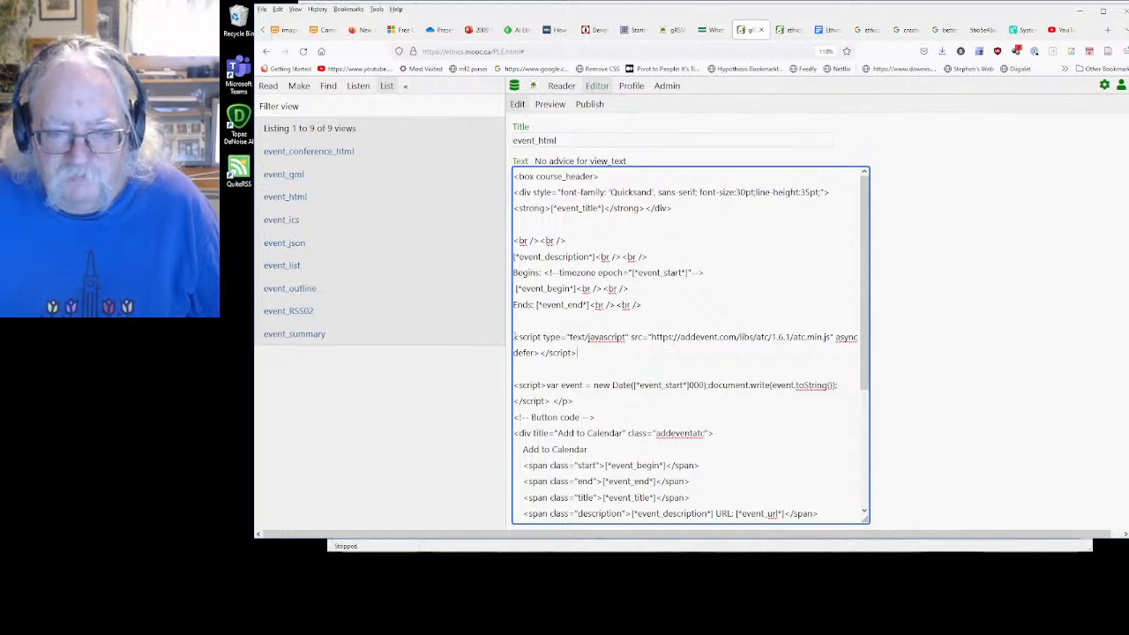
left_click_drag(514, 337, 576, 353)
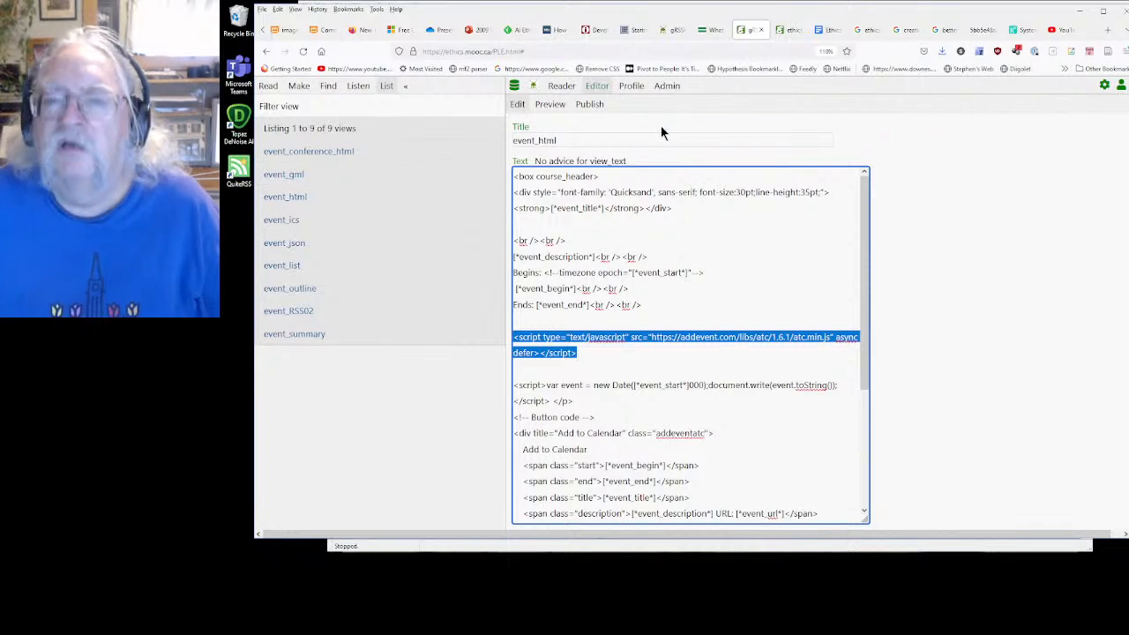
left_click(785, 29)
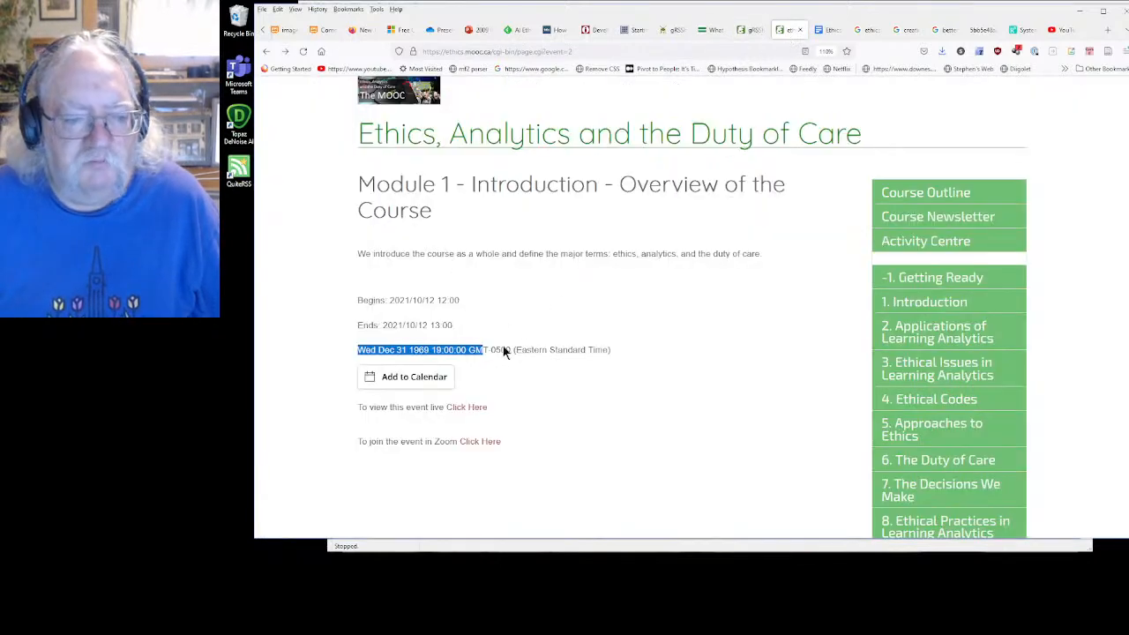
left_click(517, 385)
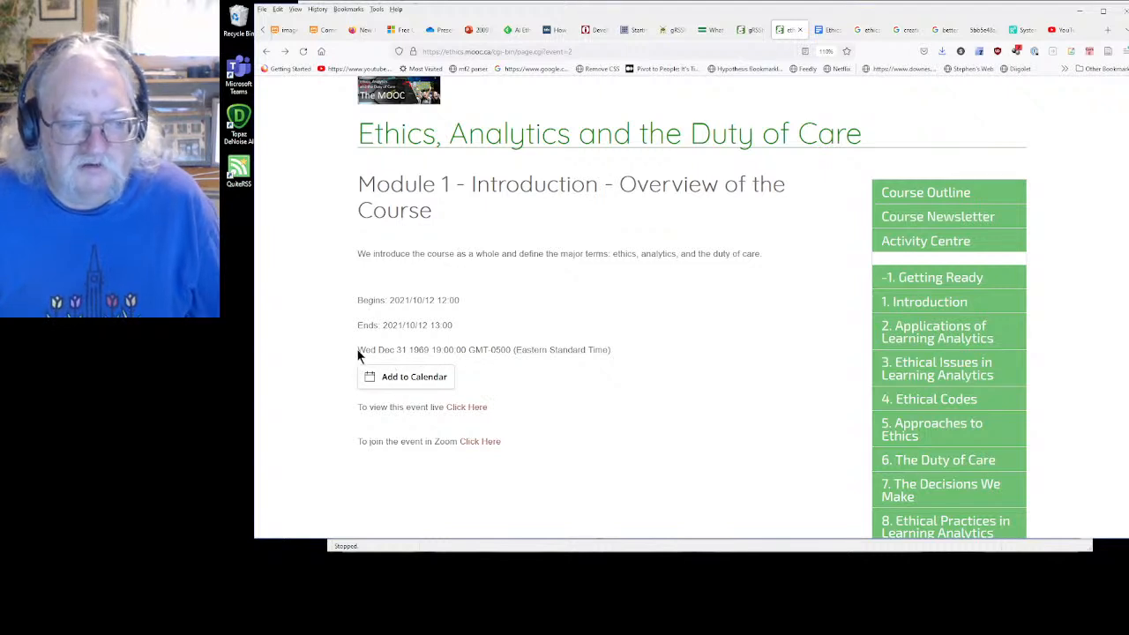
triple_click(596, 350)
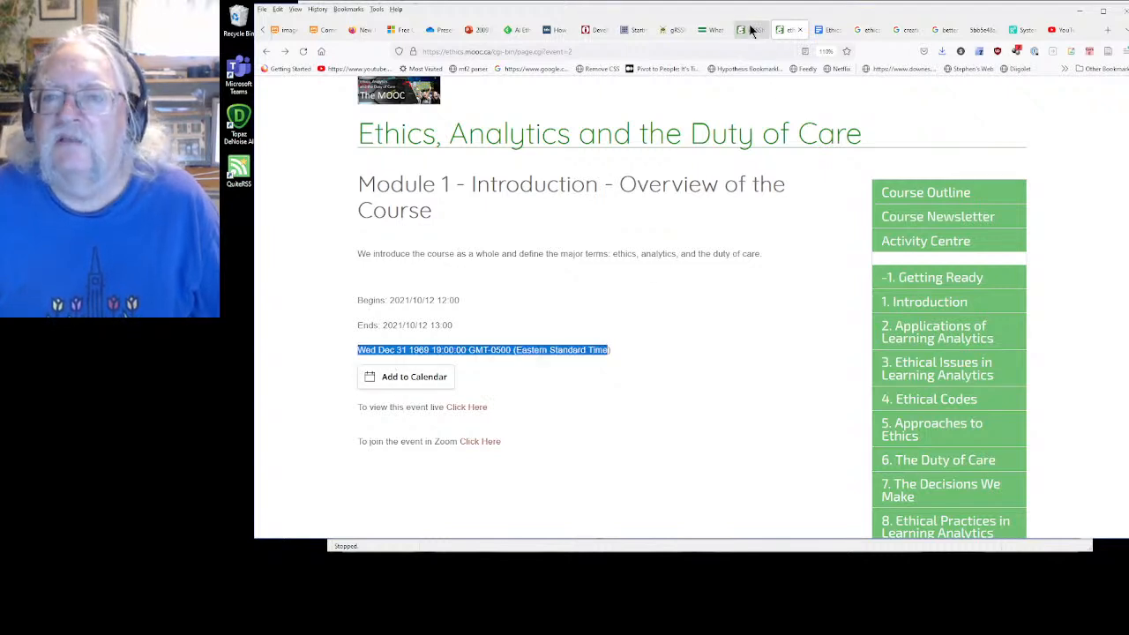
Compare the event_start and event_begin variables used in the Begins lines of the event_html view
left_click(748, 29)
left_click(618, 321)
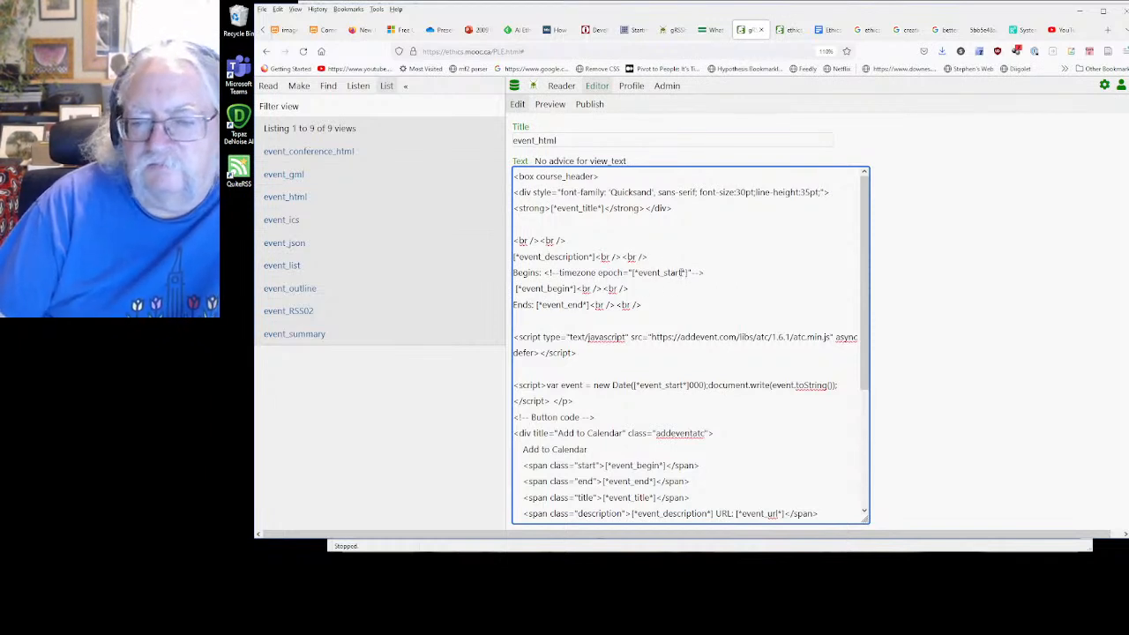
left_click_drag(681, 272, 664, 274)
left_click(669, 293)
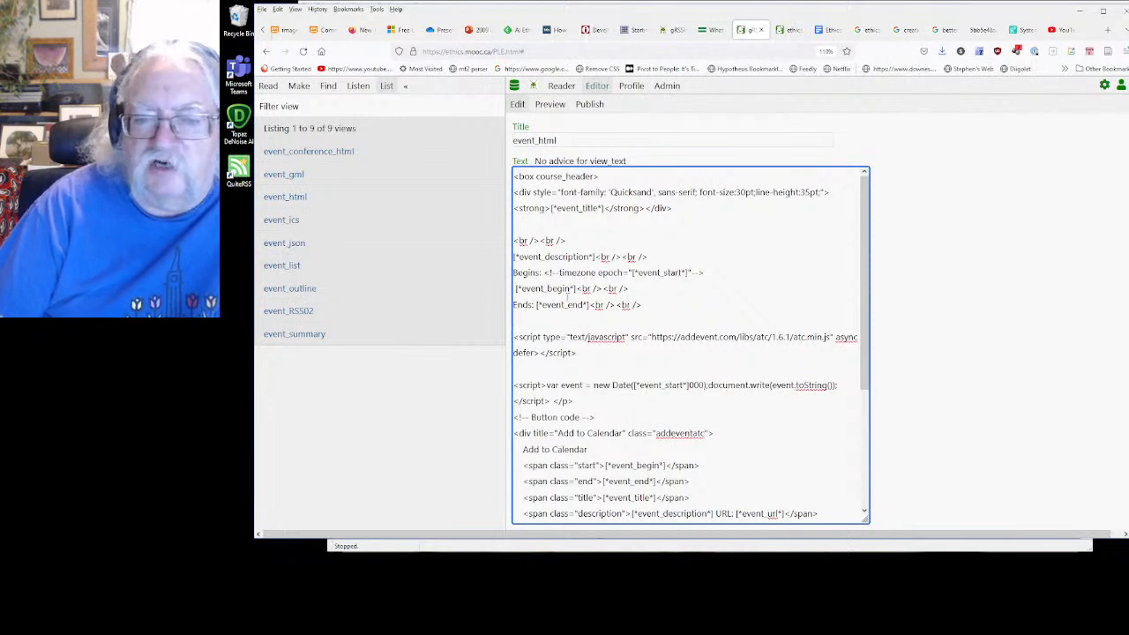
left_click_drag(547, 289, 572, 289)
left_click(667, 309)
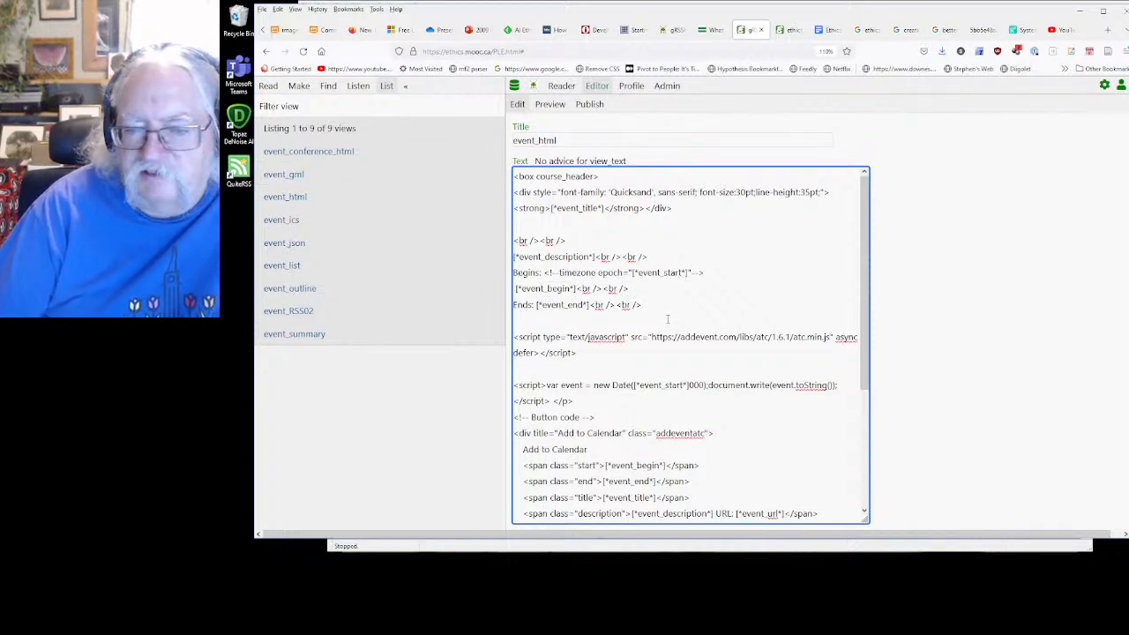
left_click_drag(663, 273, 682, 273)
left_click(691, 303)
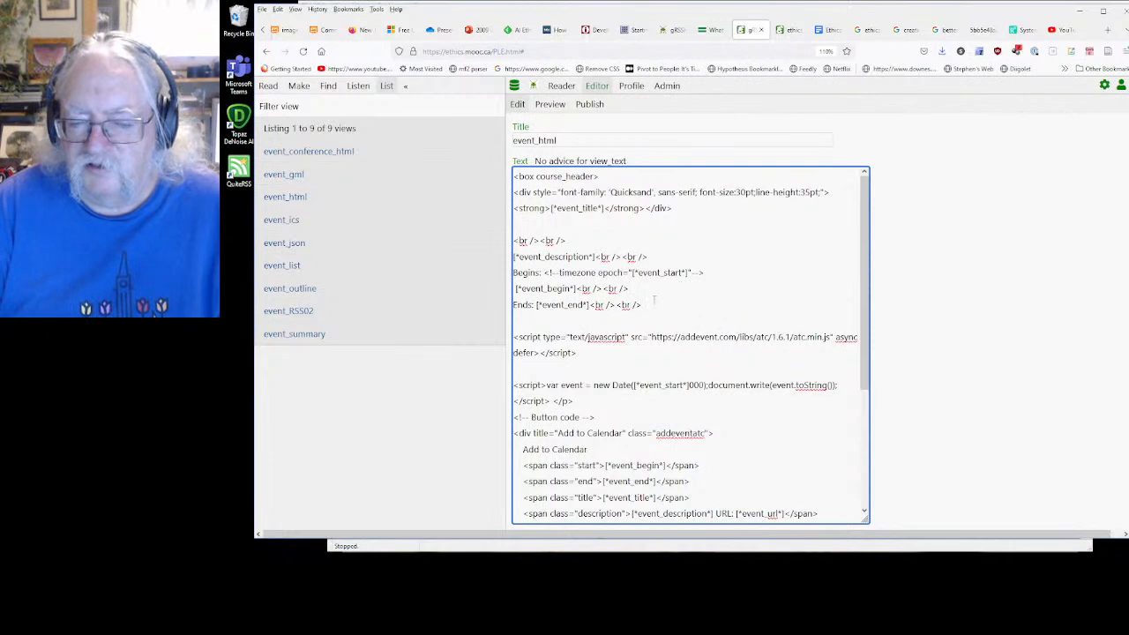
left_click_drag(547, 288, 575, 288)
left_click(679, 292)
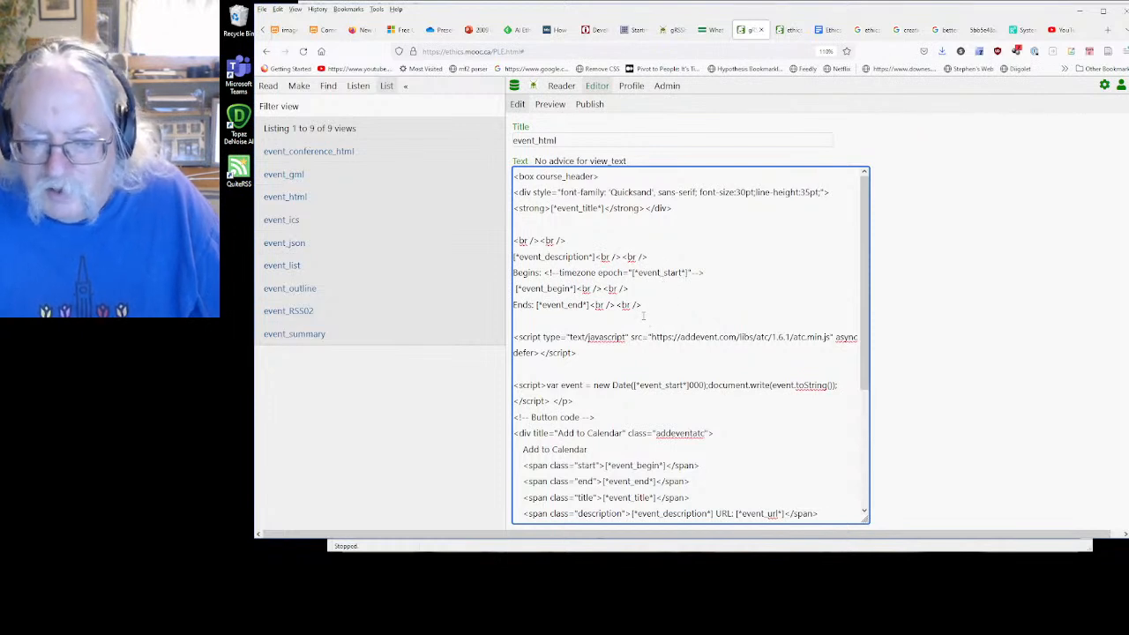
Insert the test marker p after the Ends line and q before the AddEvent script in event_html
scroll(644, 316, "down", 2)
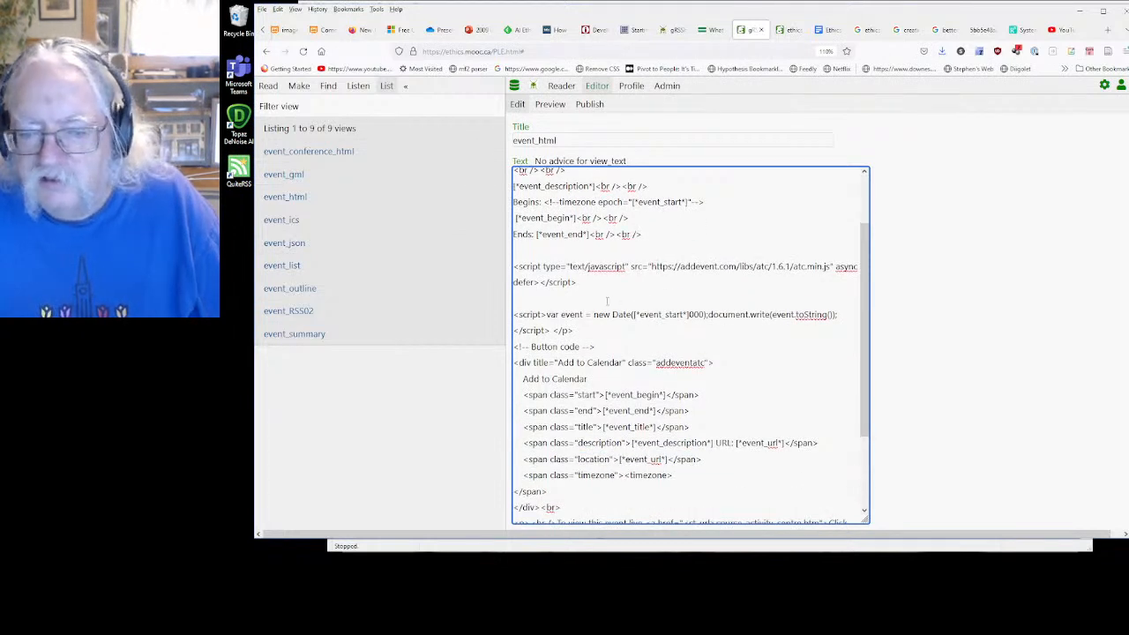
scroll(607, 301, "down", 3)
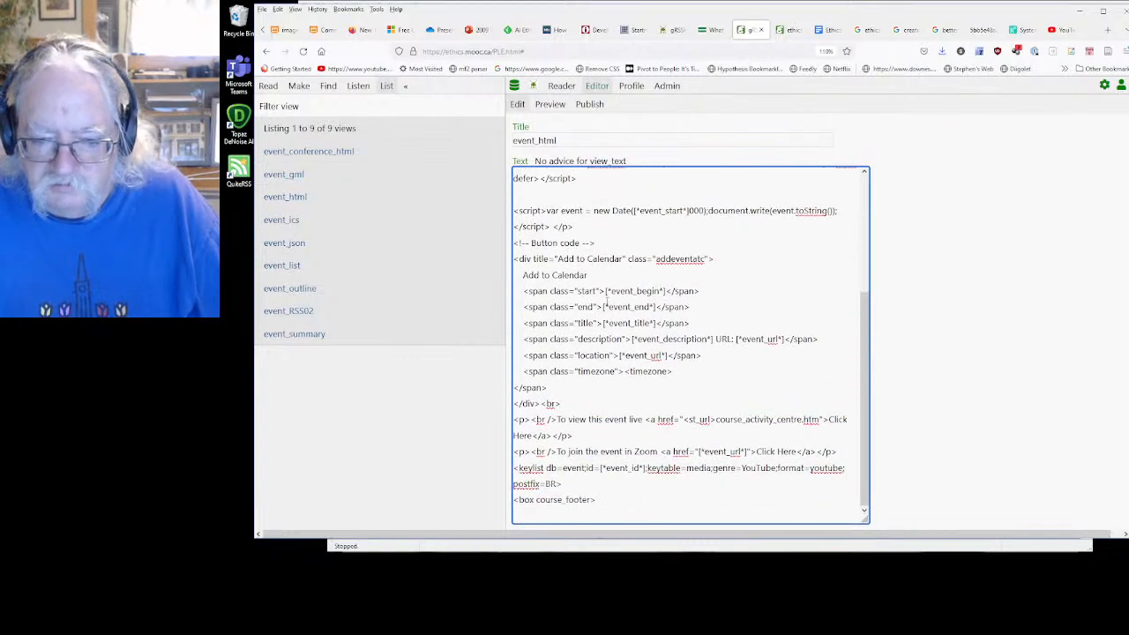
scroll(589, 355, "up", 5)
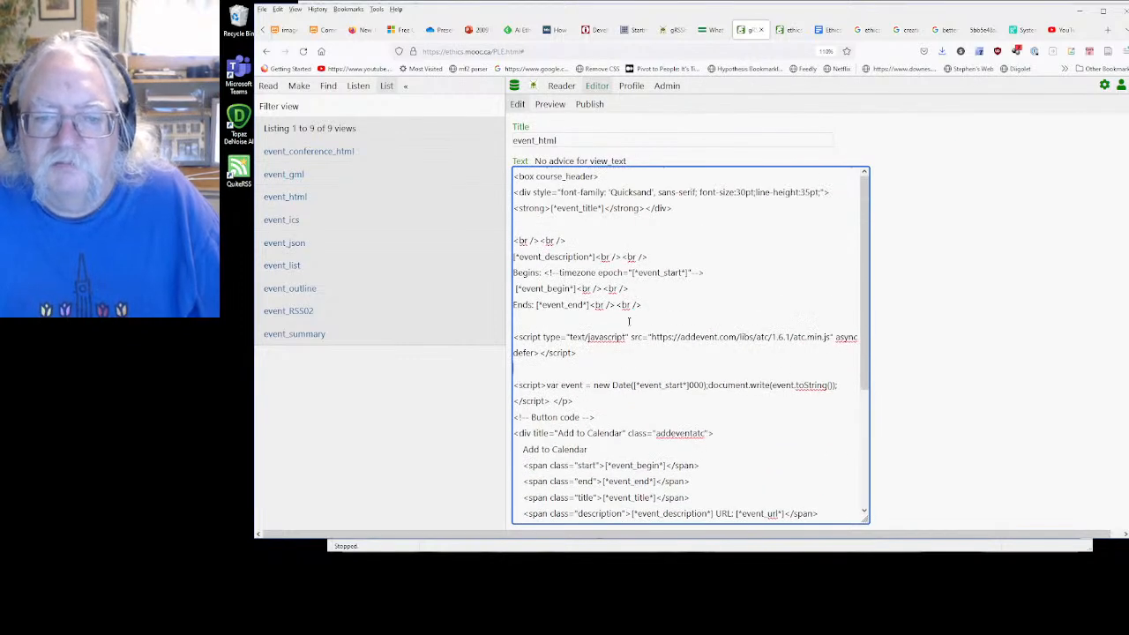
left_click(643, 306)
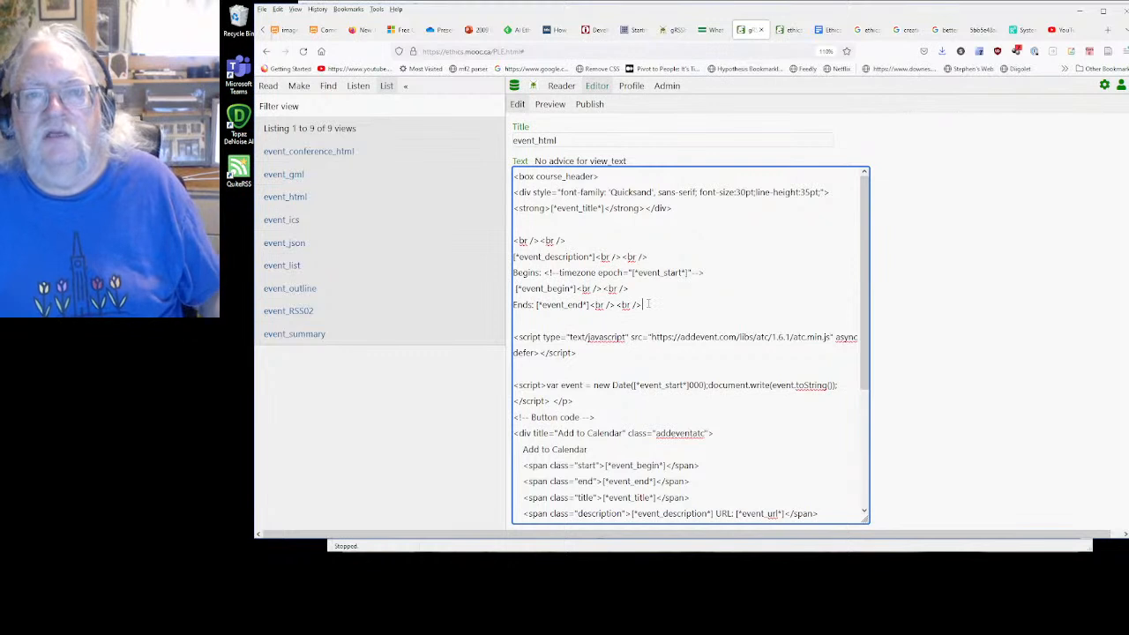
type("<p")
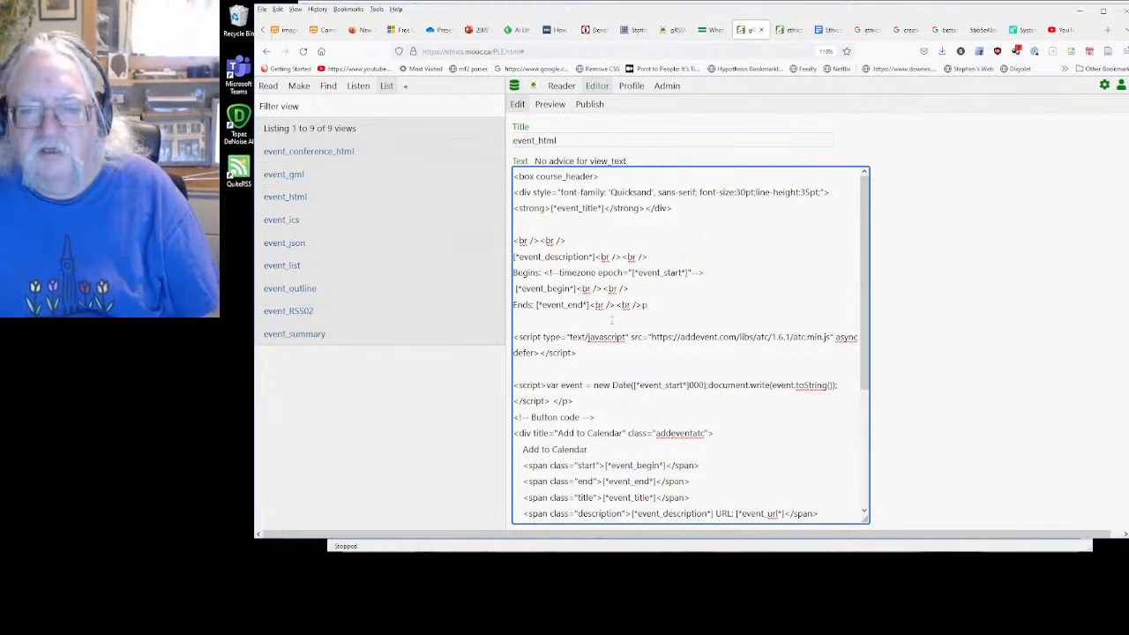
left_click(515, 341)
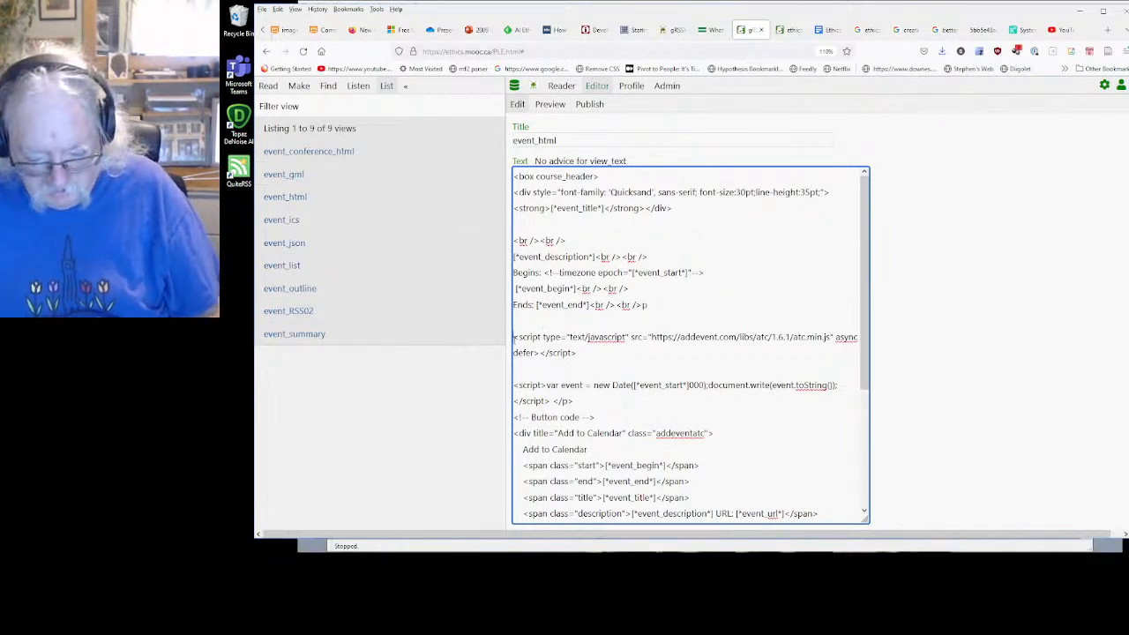
type("q")
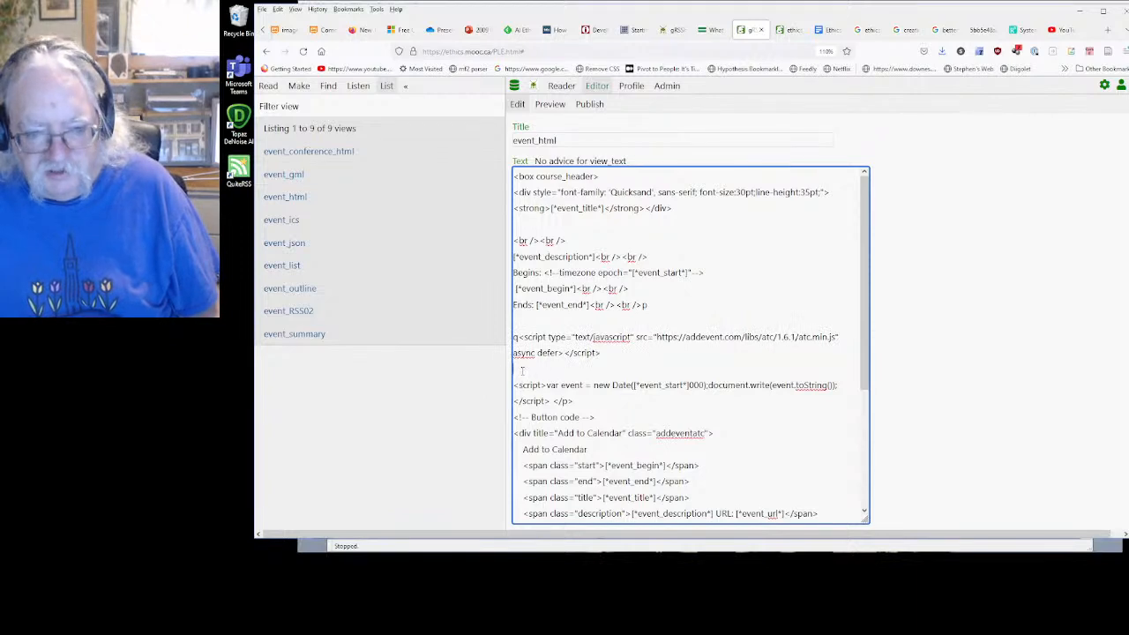